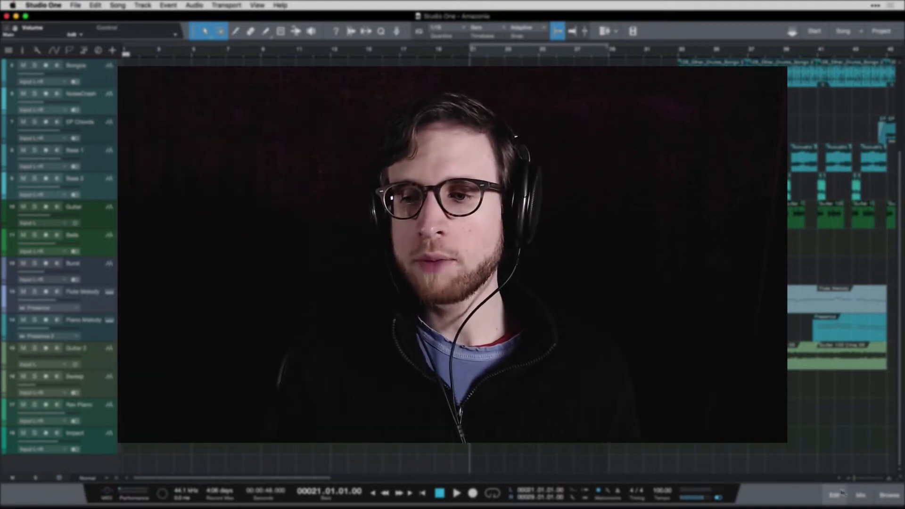
# Show the mix console and insert a Mixtool effect on the Main output channel
pyautogui.press('F3')
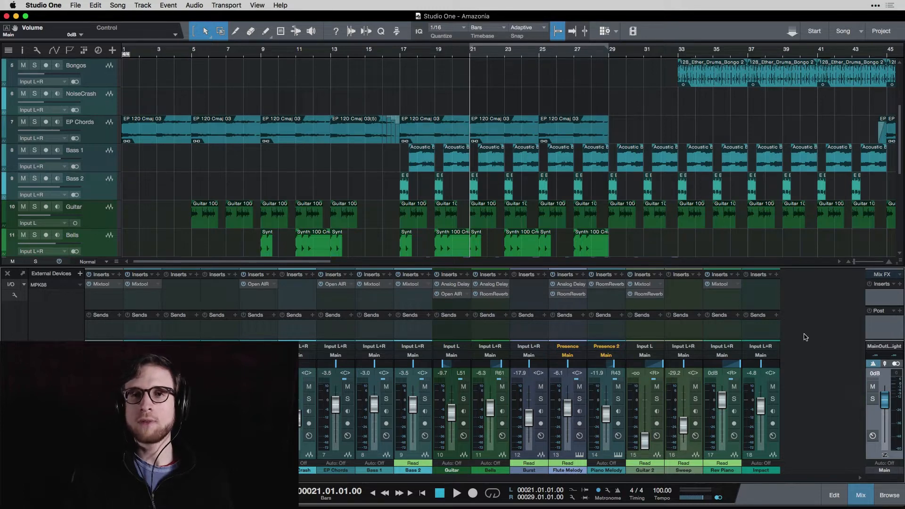
pyautogui.click(899, 285)
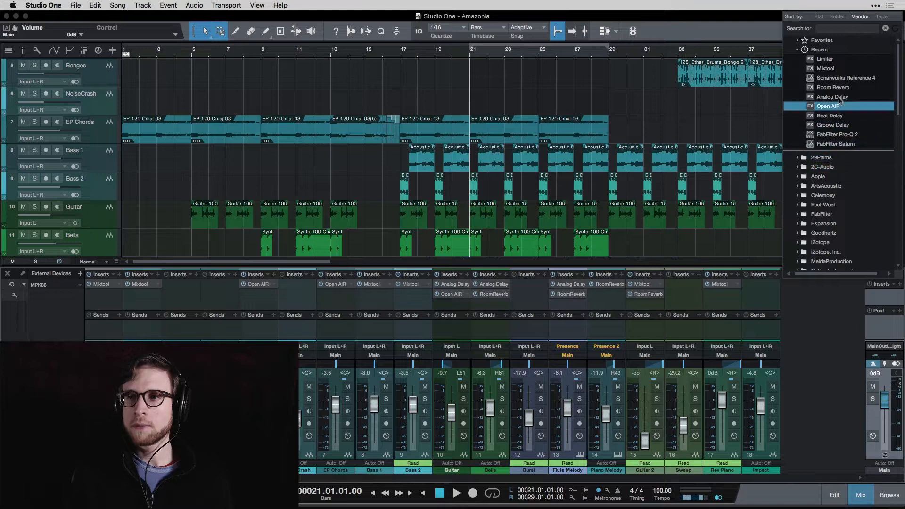
pyautogui.scroll(-10, 826, 230)
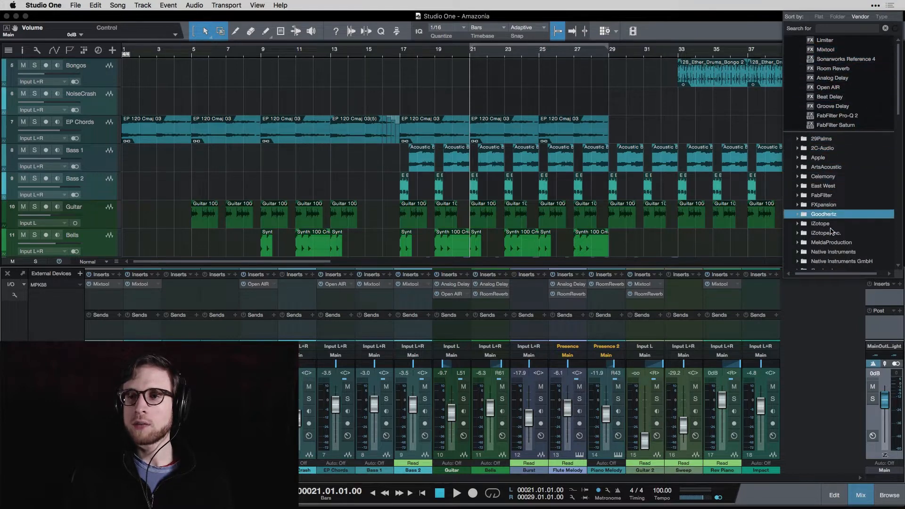
pyautogui.scroll(-4, 820, 67)
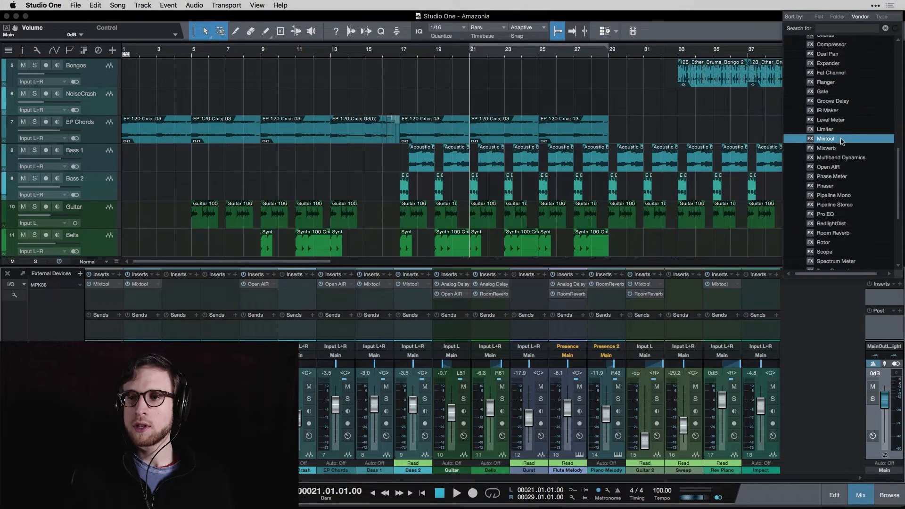
pyautogui.click(826, 138)
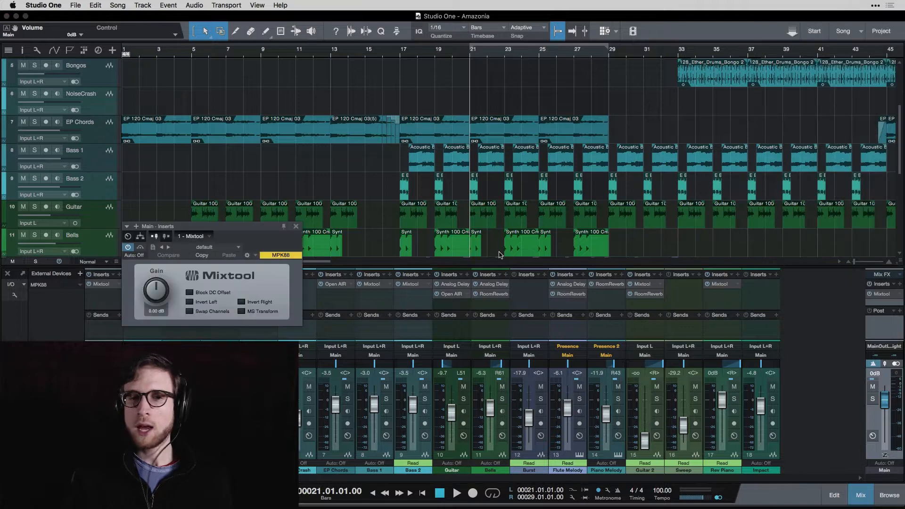
# Lower the Mixtool's gain on the Main output to about -4.08 dB and close the effect window
pyautogui.moveTo(160, 295); pyautogui.dragTo(151, 296)
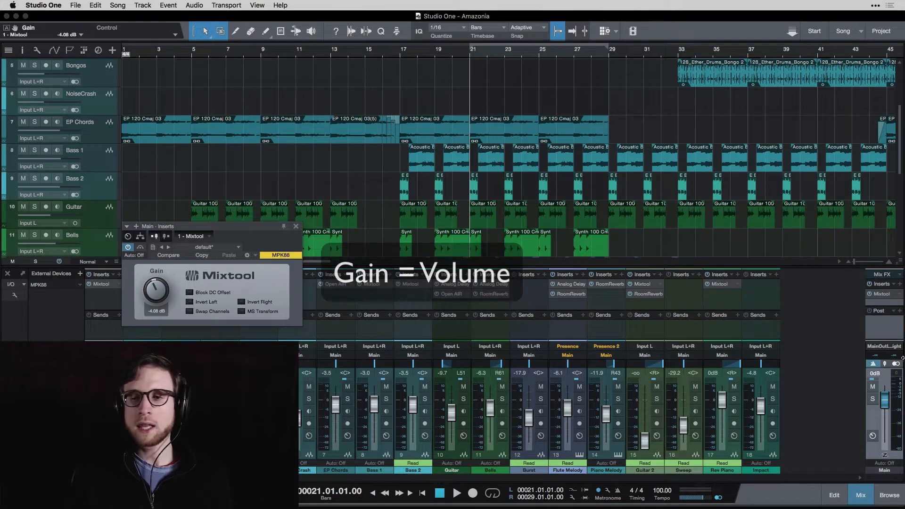
pyautogui.click(897, 377)
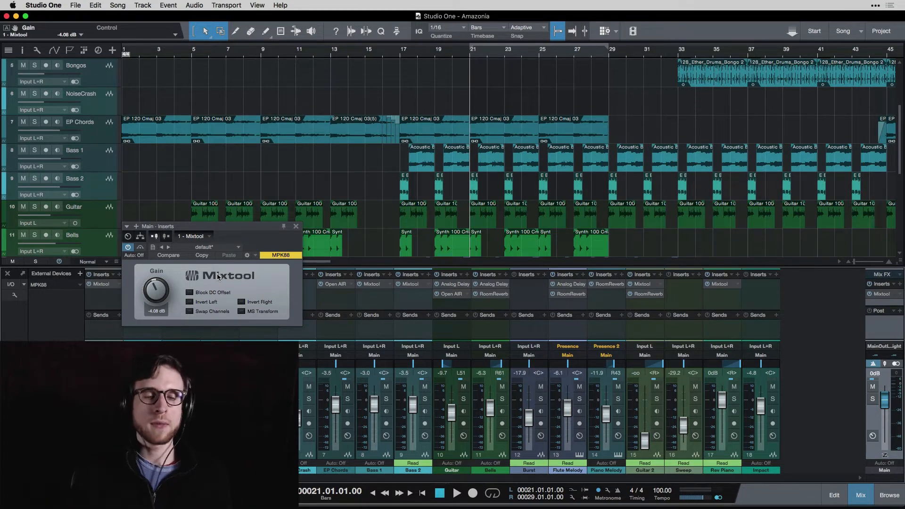
pyautogui.click(296, 226)
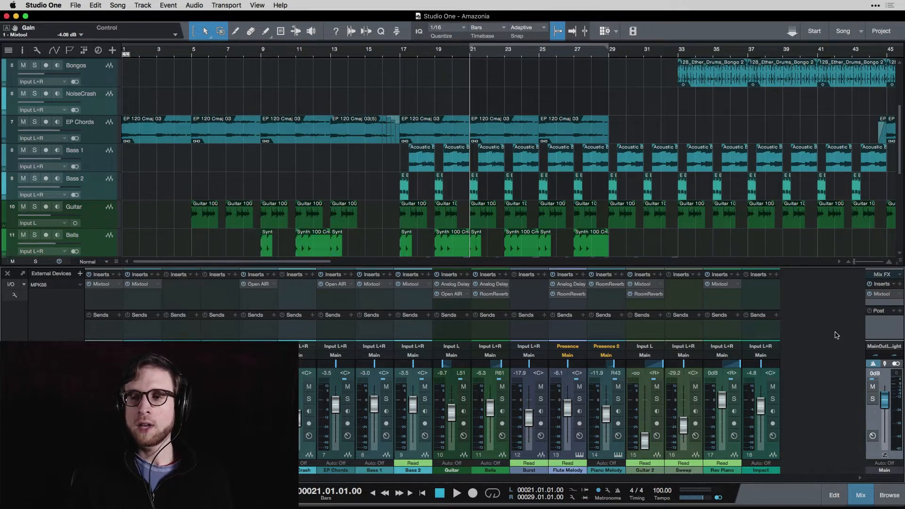
# Insert the PreSonus Limiter after the Mixtool on the Main output channel
pyautogui.click(900, 285)
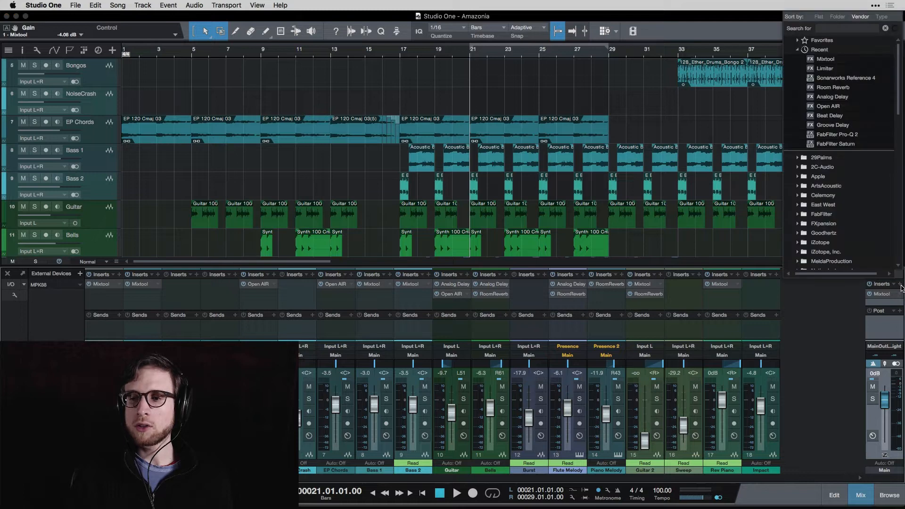
pyautogui.scroll(-10, 830, 198)
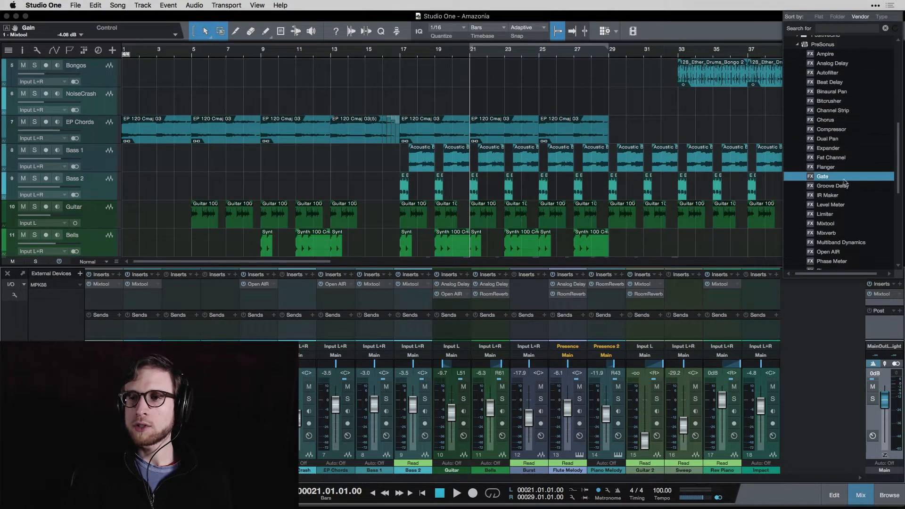
pyautogui.click(845, 195)
pyautogui.click(847, 215)
pyautogui.doubleClick(847, 214)
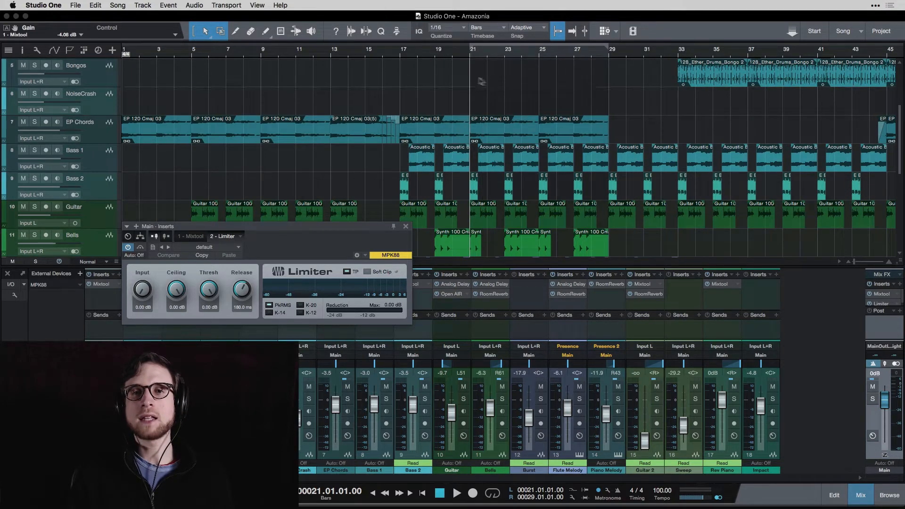
# Turn on looping for bars 21 to 29 and play the section through the Limiter
pyautogui.press('KP_Divide')
pyautogui.press('space')
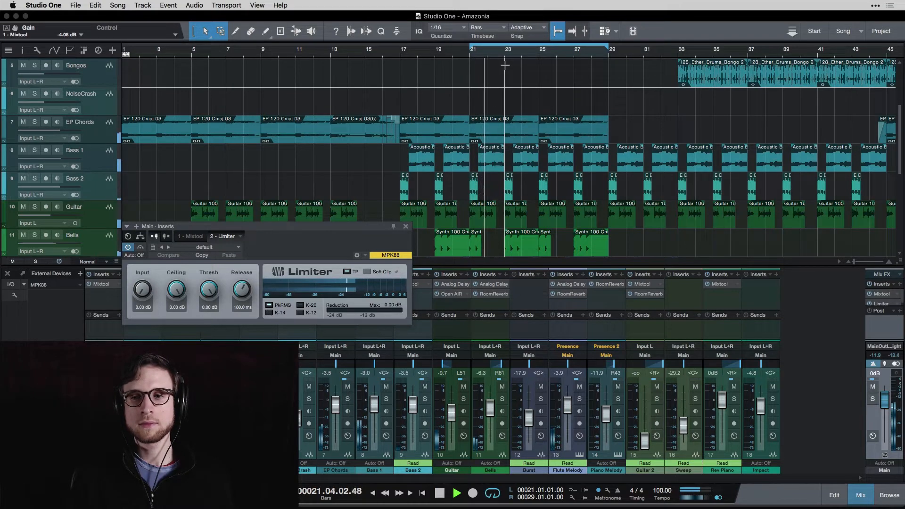
pyautogui.press('space')
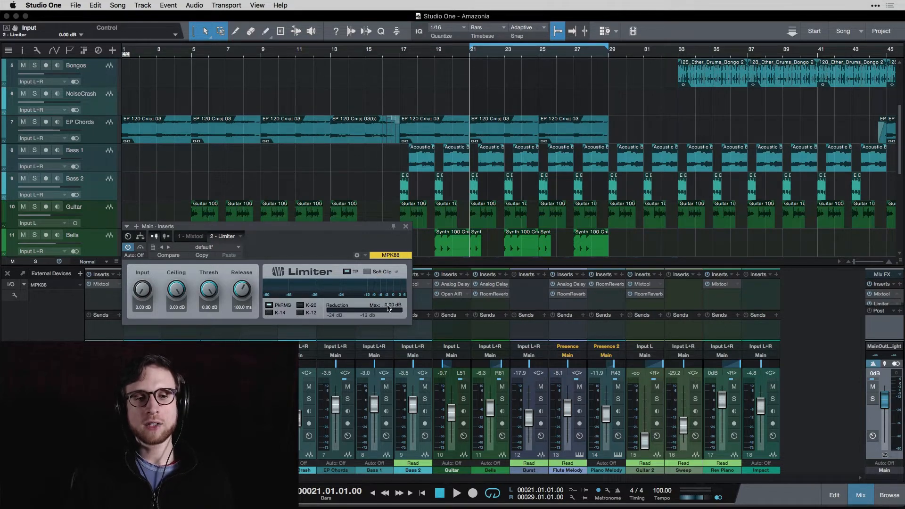
# Raise the Limiter's input to about 11.97 dB during loop playback, then stop and close the effect window
pyautogui.press('space')
pyautogui.moveTo(142, 289); pyautogui.dragTo(150, 246)
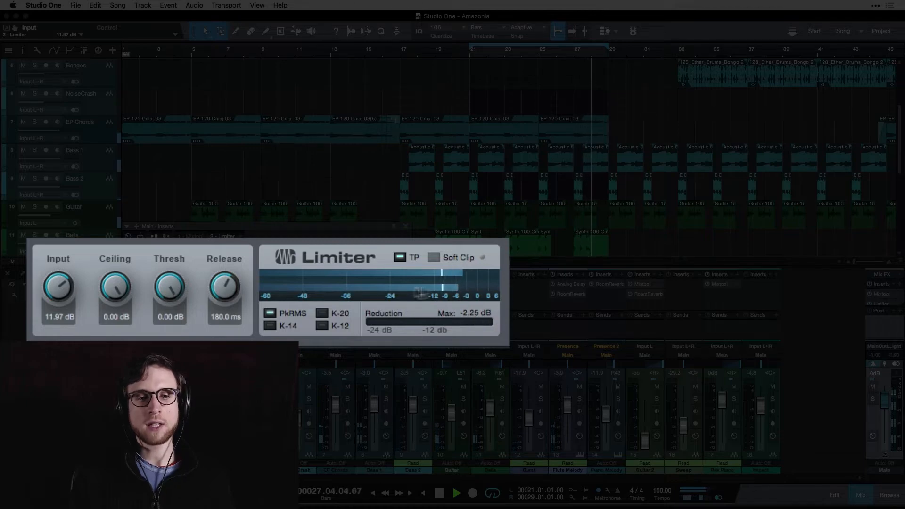
pyautogui.press('space')
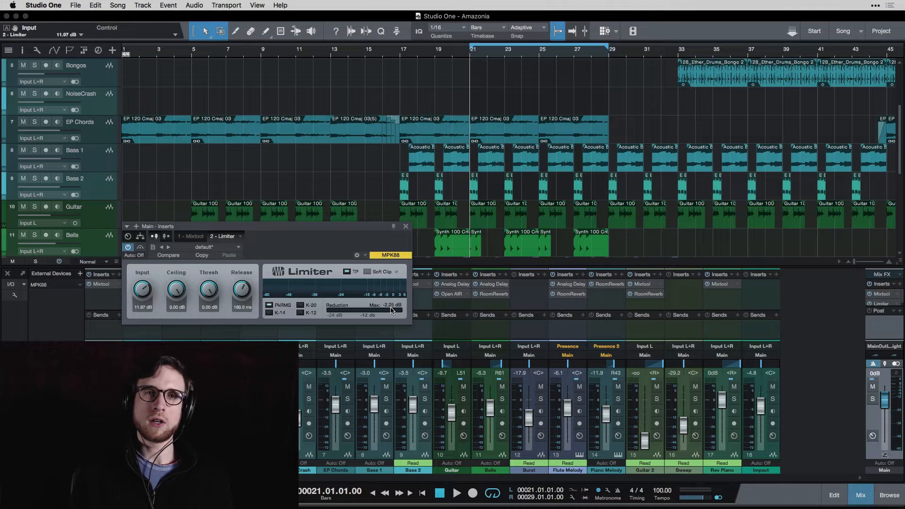
pyautogui.press('super+w')
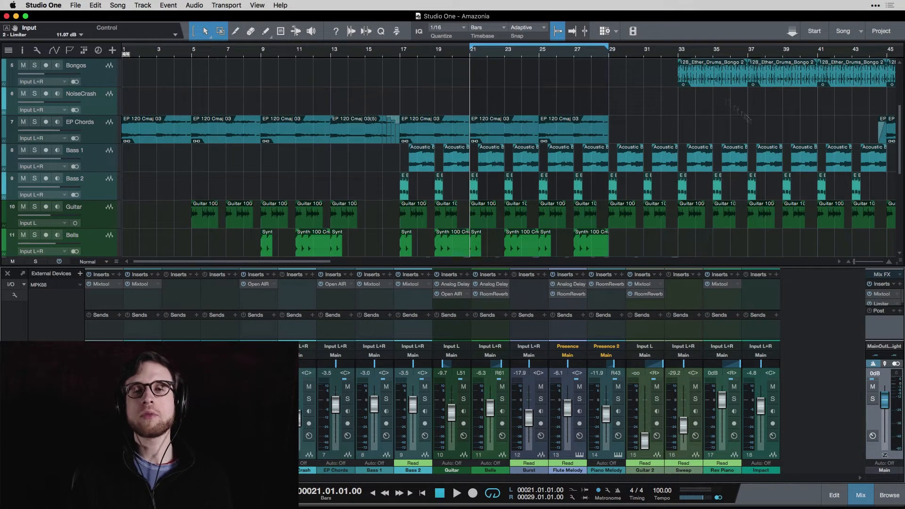
# Hide the mix console and show the marker track above the arrangement
pyautogui.click(557, 32)
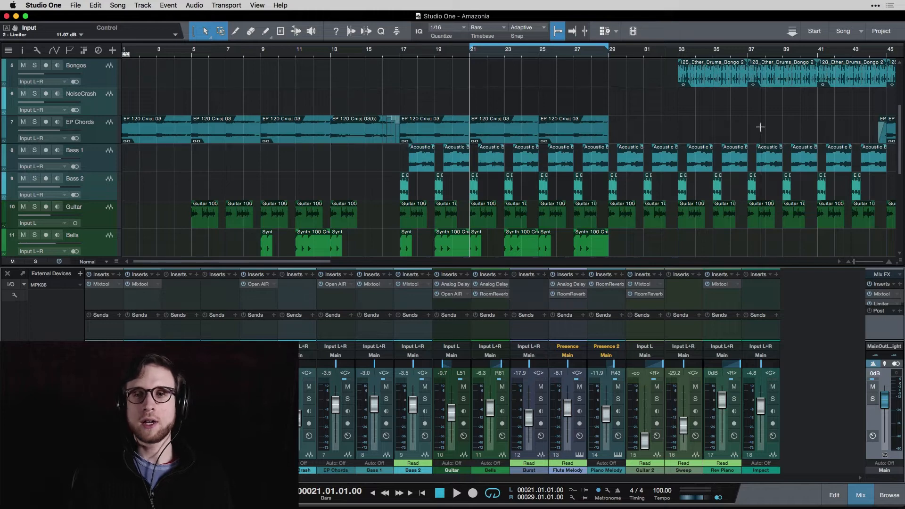
pyautogui.click(858, 494)
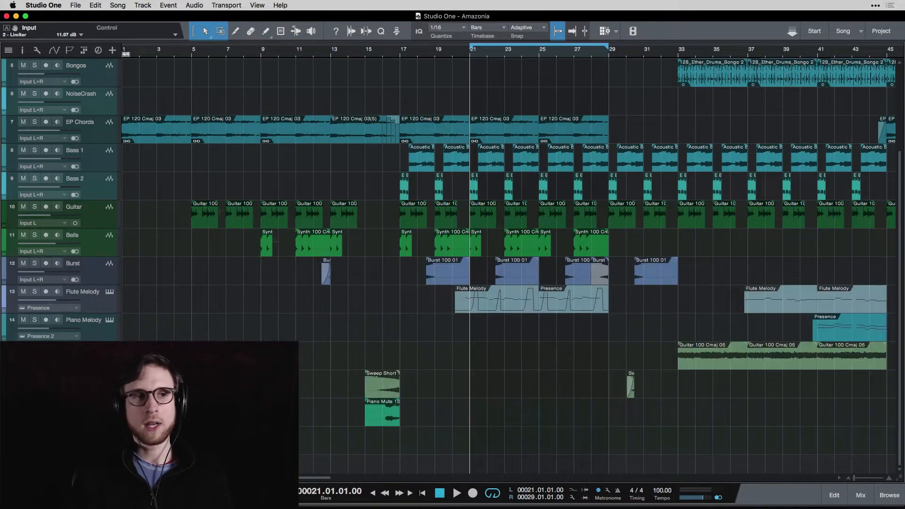
pyautogui.click(70, 51)
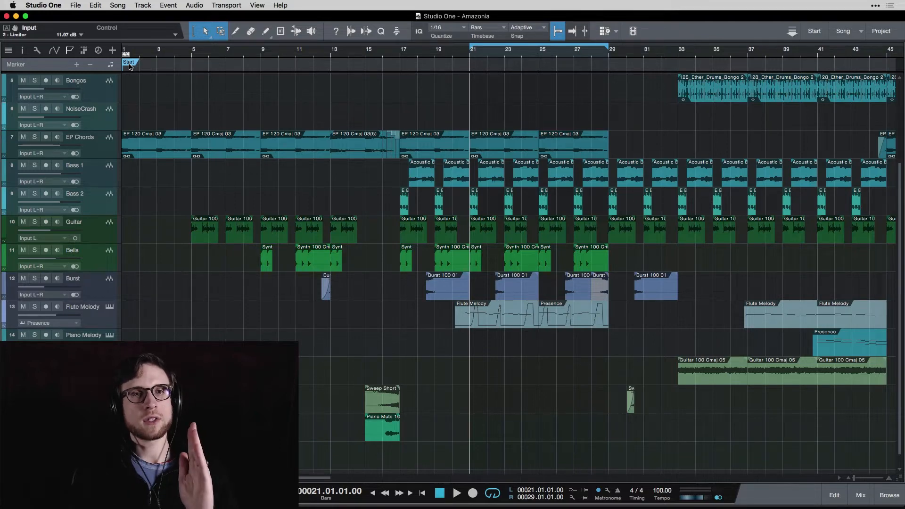
# Try deleting the first EP Chords clip and moving the Start marker to bar 5, then undo both changes
pyautogui.click(159, 152)
pyautogui.press('Delete')
pyautogui.moveTo(131, 62)
pyautogui.mouseDown()
pyautogui.moveTo(203, 64)
pyautogui.moveTo(202, 74)
pyautogui.mouseUp()
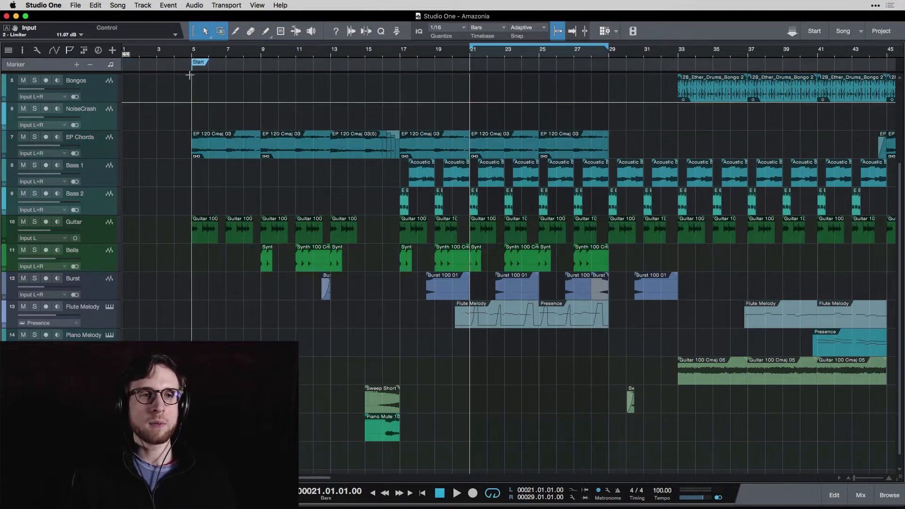
pyautogui.press('super+z')
pyautogui.press('super+z')
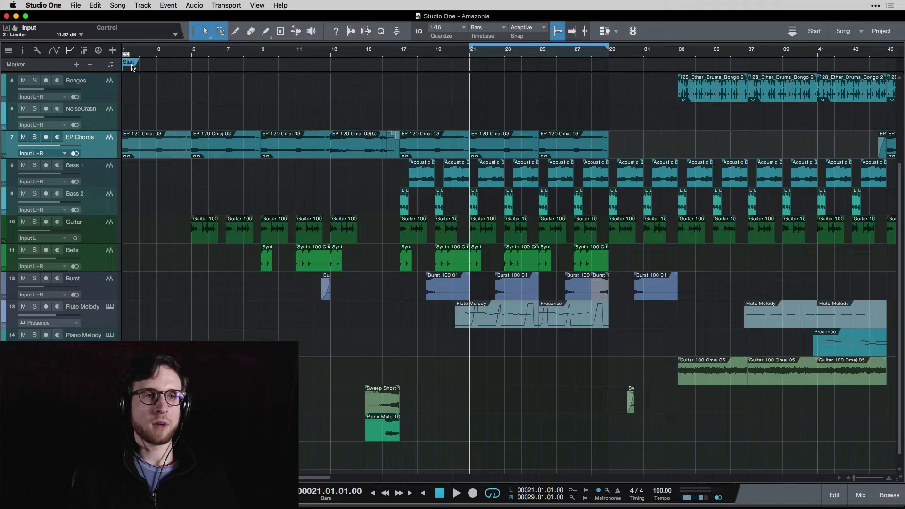
# Move the End marker back to just after the song's last clips, at about bar 90
pyautogui.hscroll(10, 360, 112)
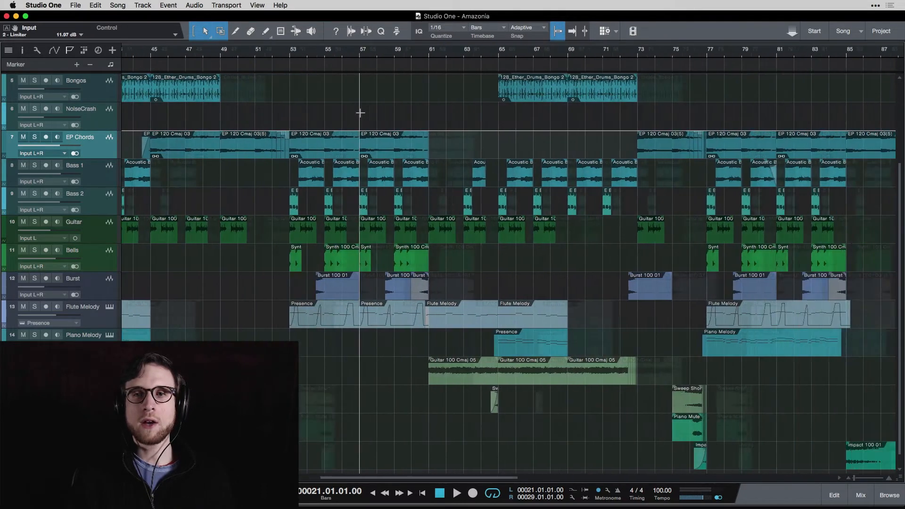
pyautogui.hscroll(15, 360, 113)
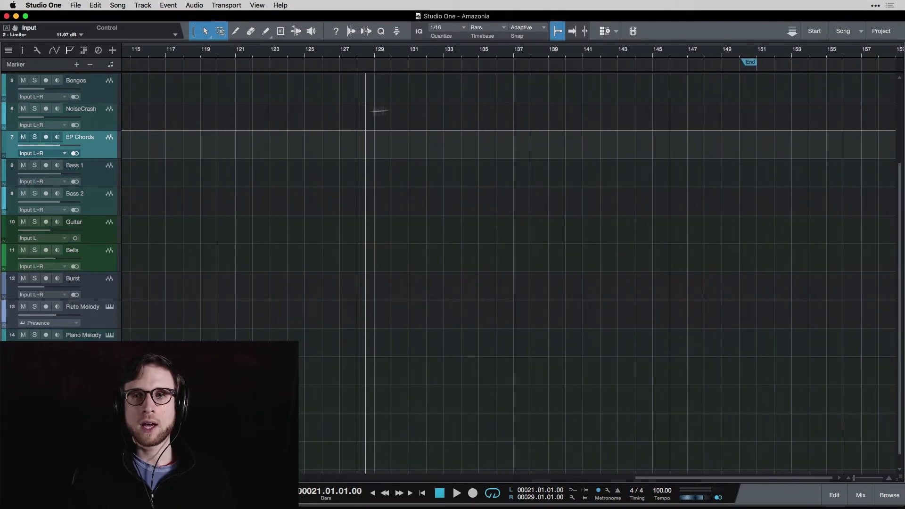
pyautogui.press('z')
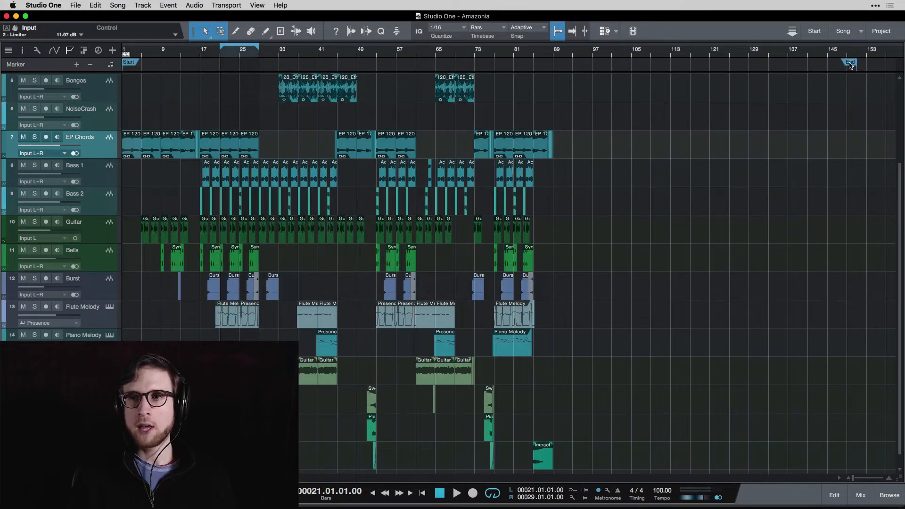
pyautogui.moveTo(850, 65)
pyautogui.mouseDown()
pyautogui.moveTo(563, 65)
pyautogui.moveTo(555, 76)
pyautogui.mouseUp()
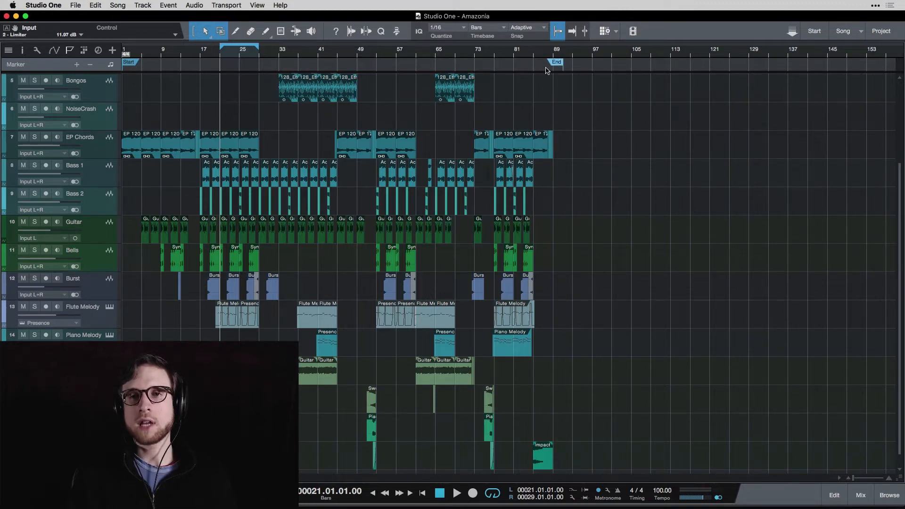
# Play the song's ending from around bar 88 to hear how the sound tails off before the End marker
pyautogui.scroll(6, 801, 92)
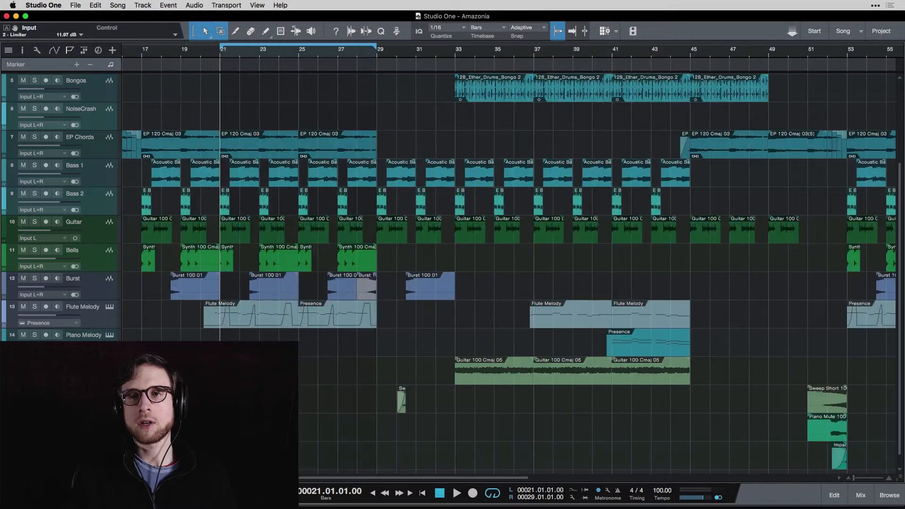
pyautogui.hscroll(10, 799, 92)
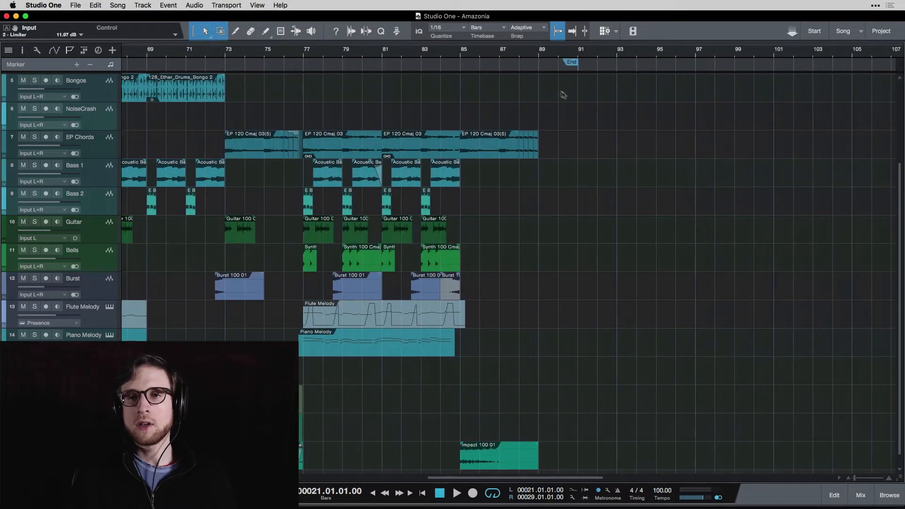
pyautogui.click(519, 56)
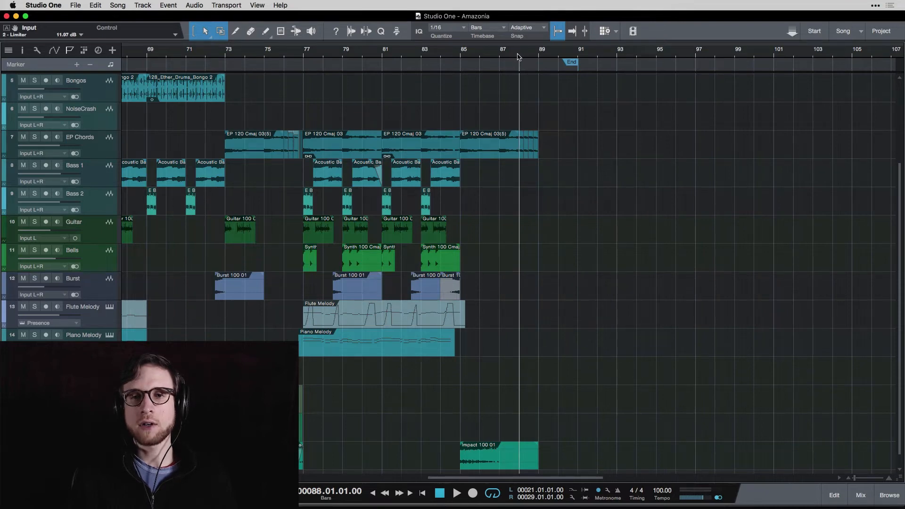
pyautogui.press('space')
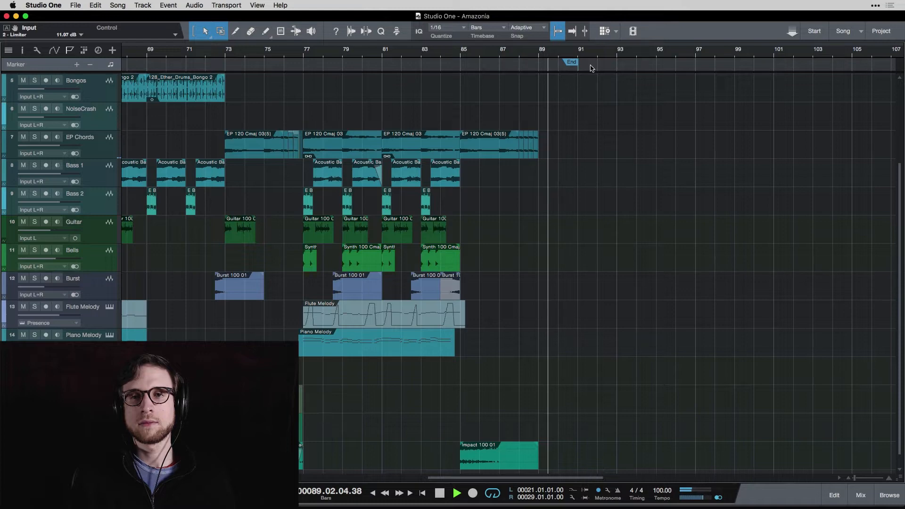
pyautogui.press('space')
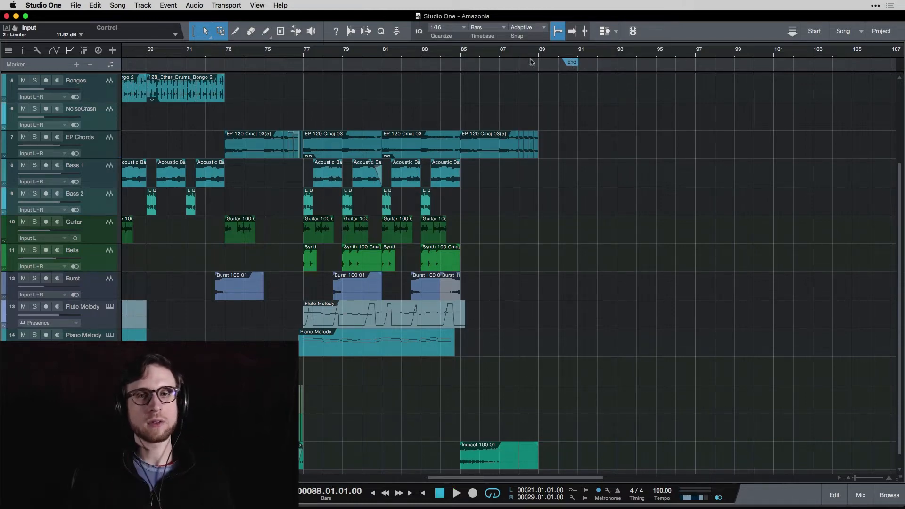
pyautogui.press('space')
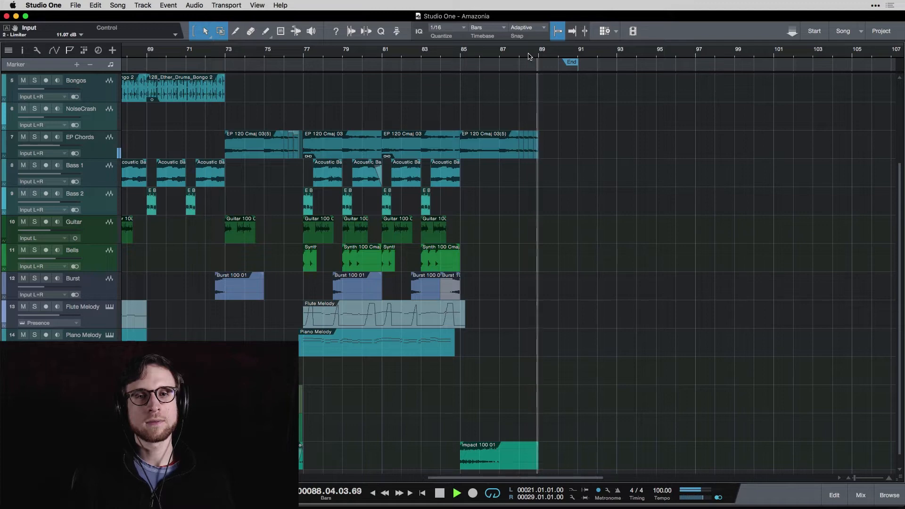
pyautogui.click(529, 56)
pyautogui.press('space')
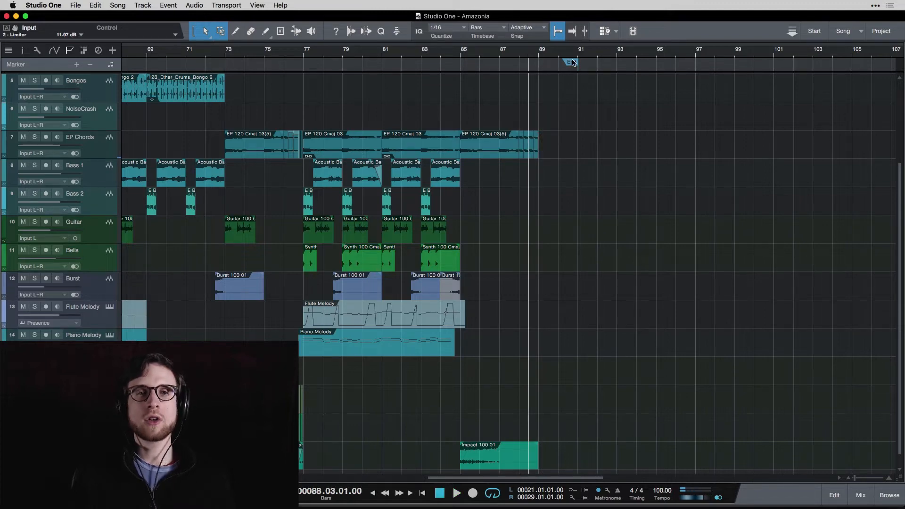
# Move the End marker to bar 89, where the last clips end, and play the ending to check it
pyautogui.moveTo(573, 63); pyautogui.dragTo(540, 64)
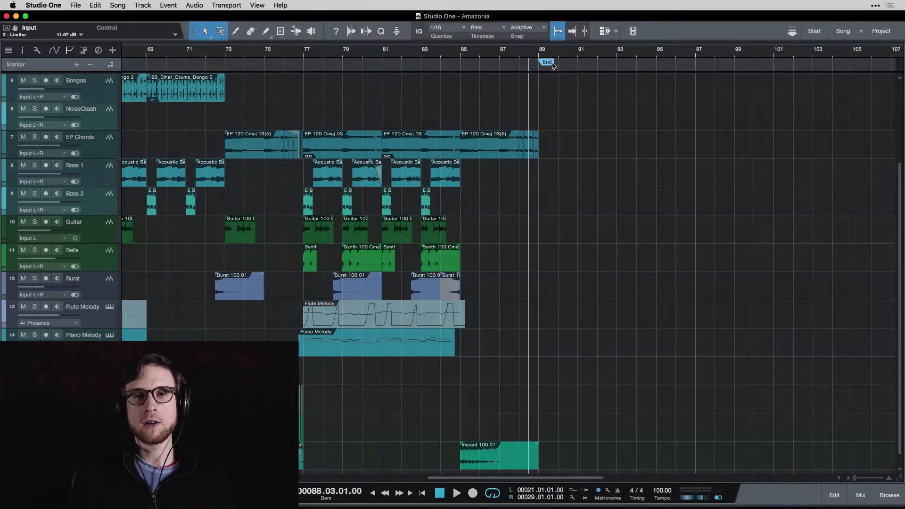
pyautogui.press('space')
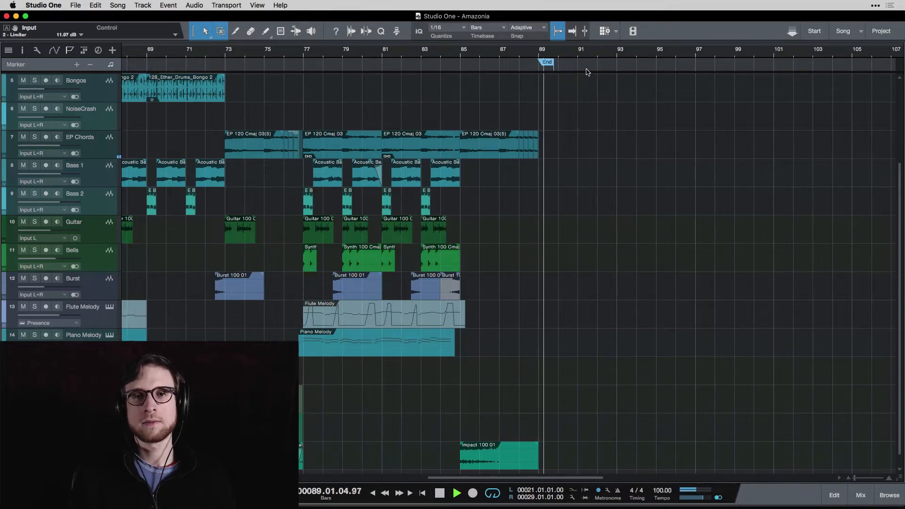
pyautogui.press('space')
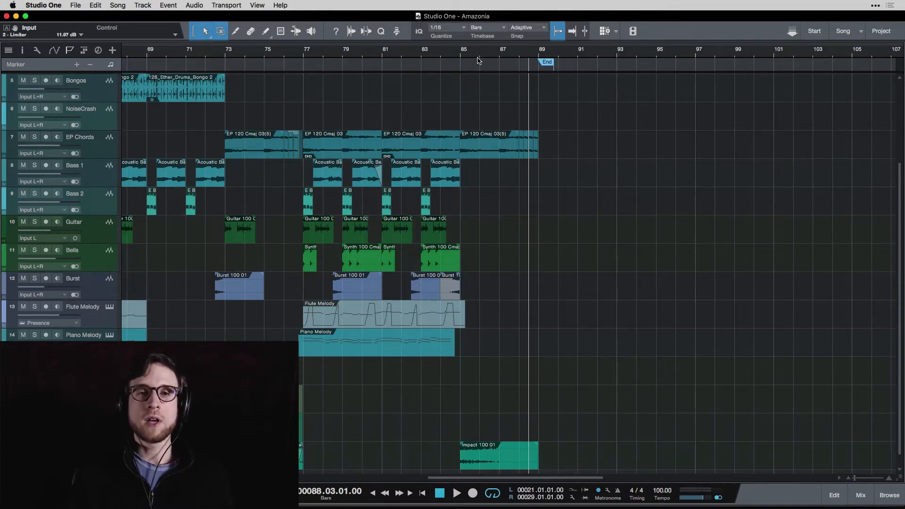
# Open the Export Mixdown dialog for the song and move it clear of the middle of the arrangement
pyautogui.hscroll(-20, 489, 126)
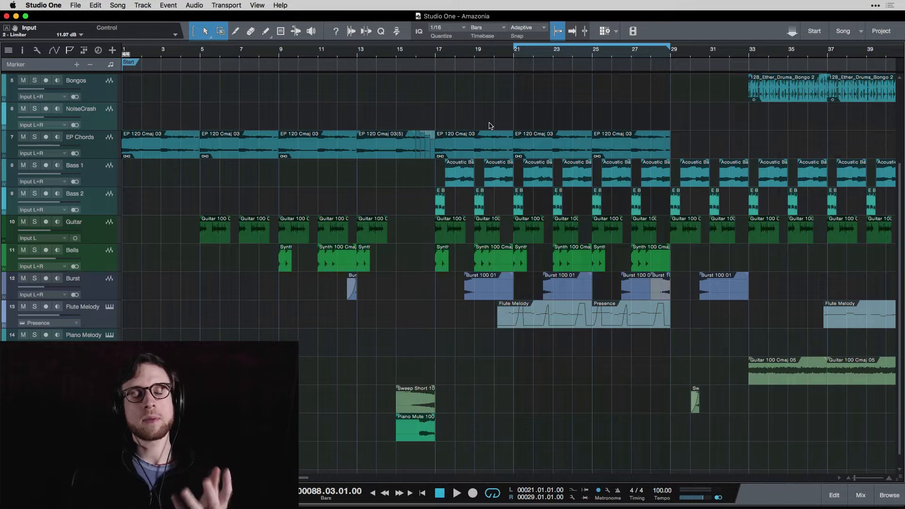
pyautogui.hscroll(10, 489, 126)
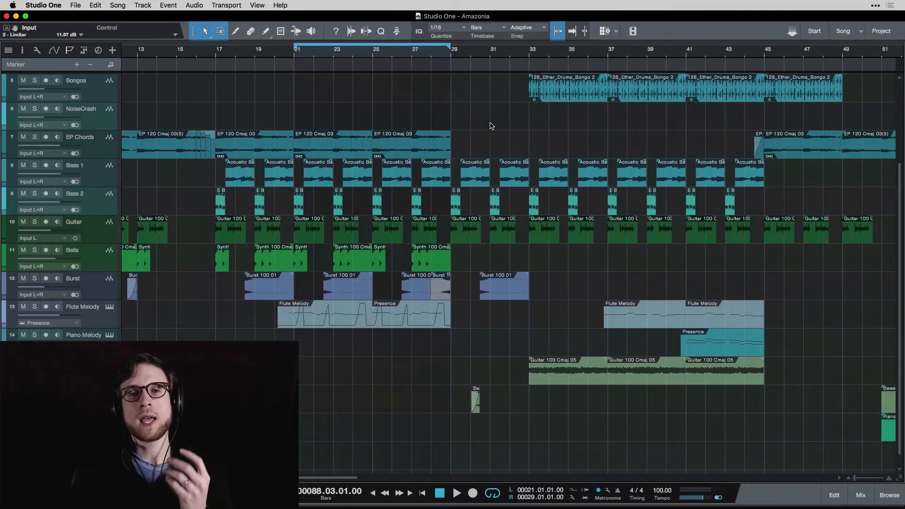
pyautogui.hscroll(2, 490, 126)
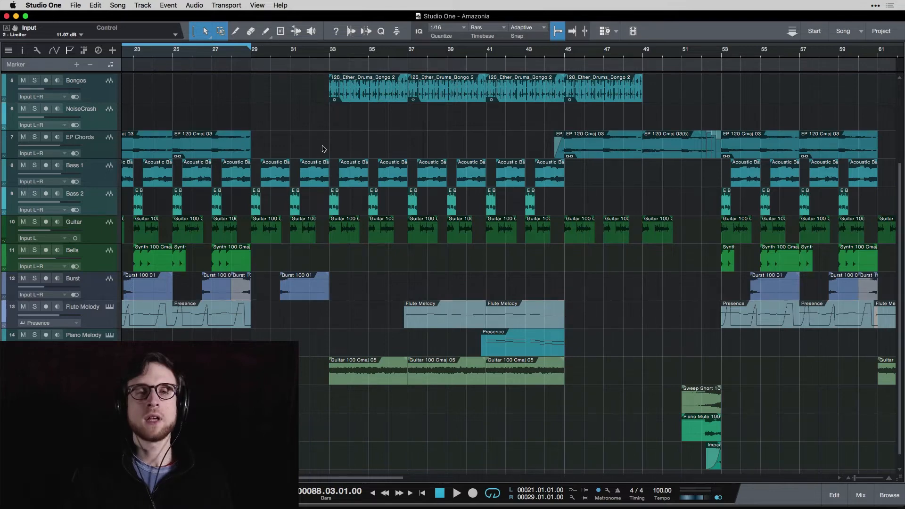
pyautogui.click(117, 6)
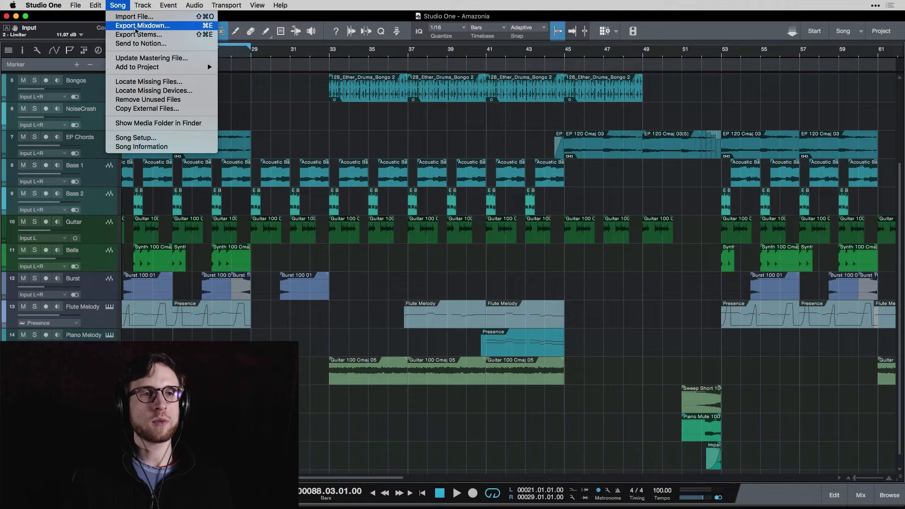
pyautogui.click(192, 26)
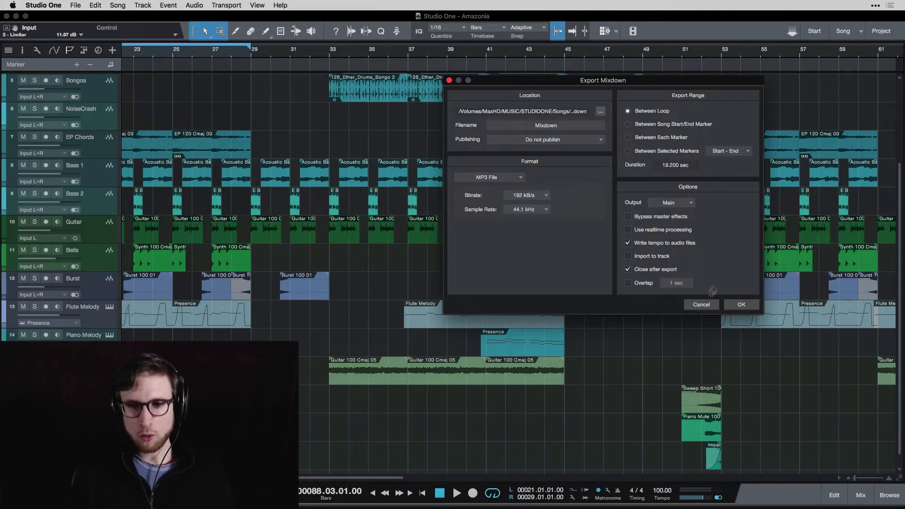
pyautogui.click(701, 305)
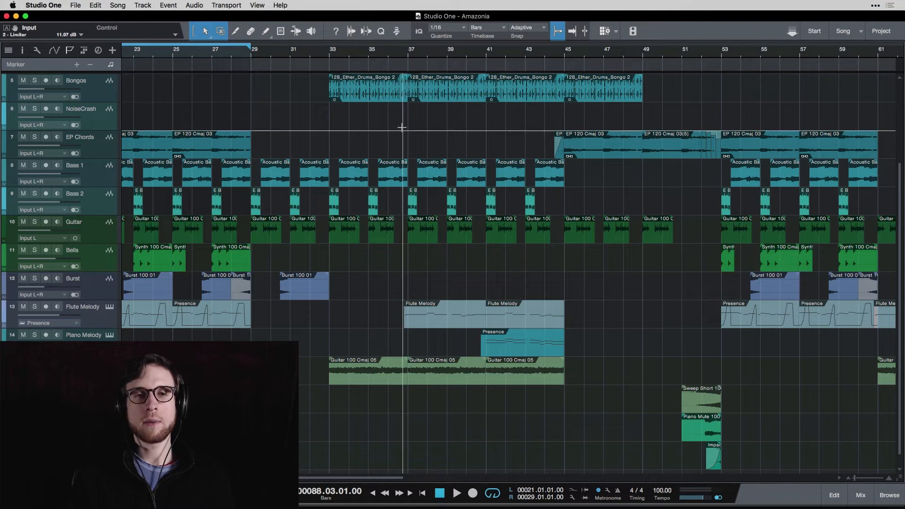
pyautogui.press('super+e')
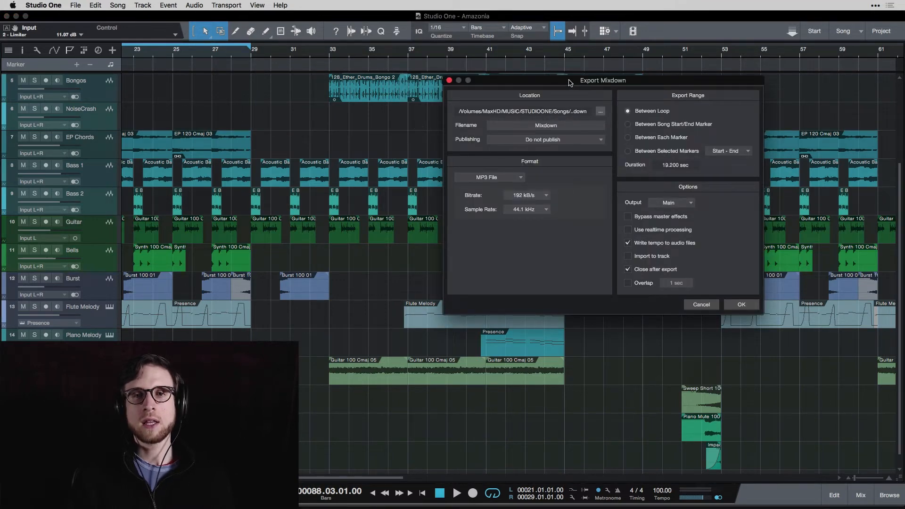
pyautogui.moveTo(570, 83); pyautogui.dragTo(331, 60)
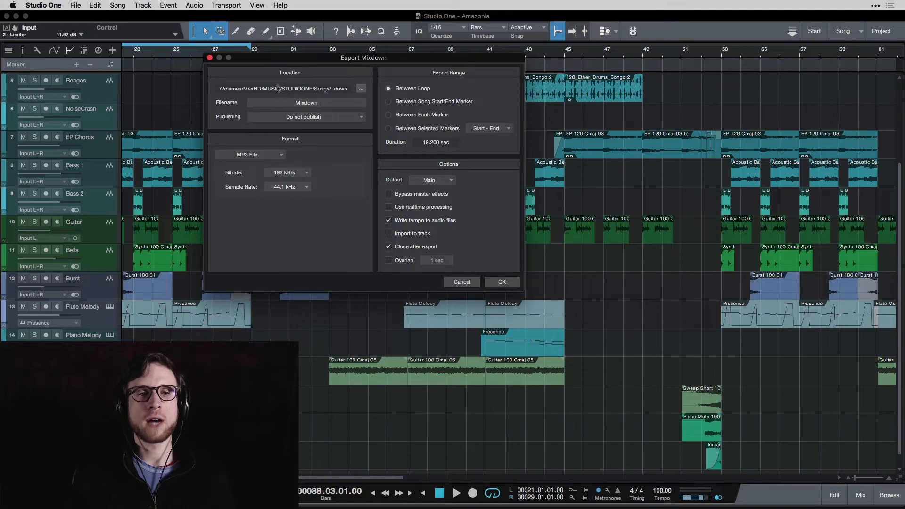
# Check the mixdown's destination folder in the song's directory, keeping the existing Mixdown folder
pyautogui.click(360, 88)
pyautogui.moveTo(362, 92); pyautogui.dragTo(357, 131)
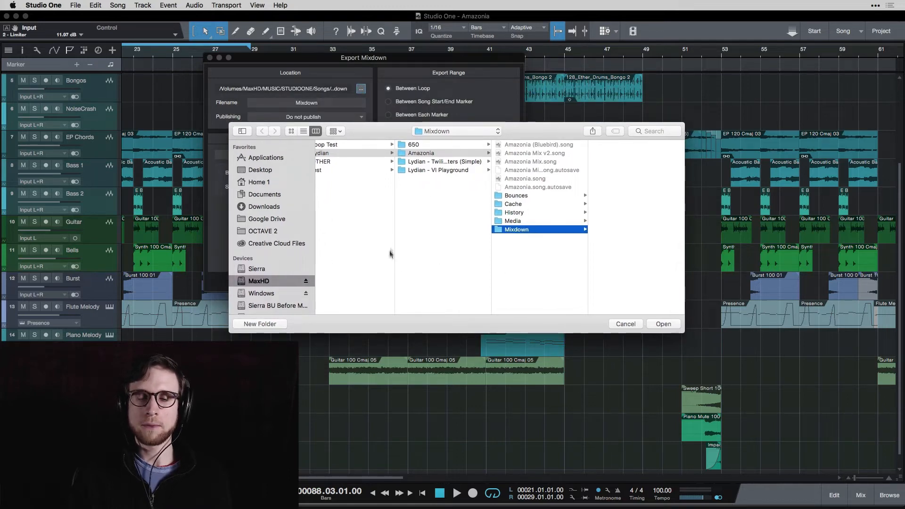
pyautogui.click(636, 324)
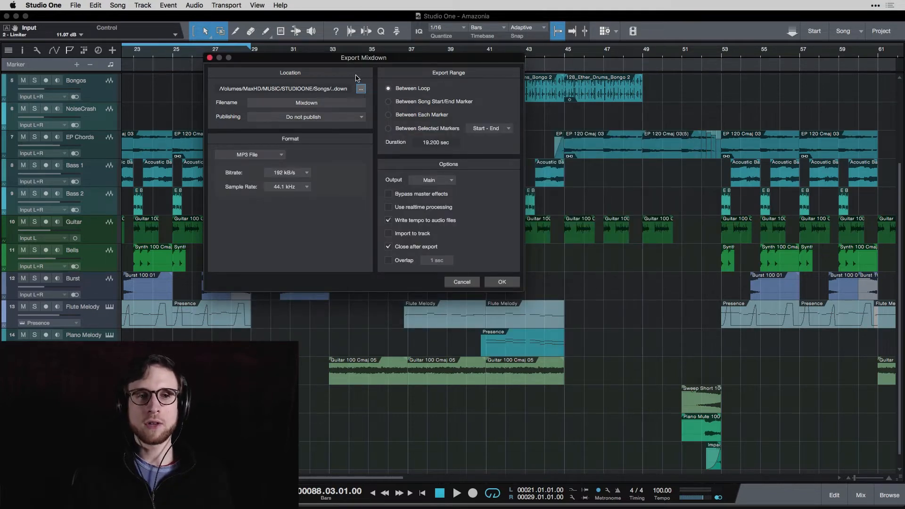
# Name the mixdown file Amazonia and keep its publishing option at Do not publish
pyautogui.click(311, 102)
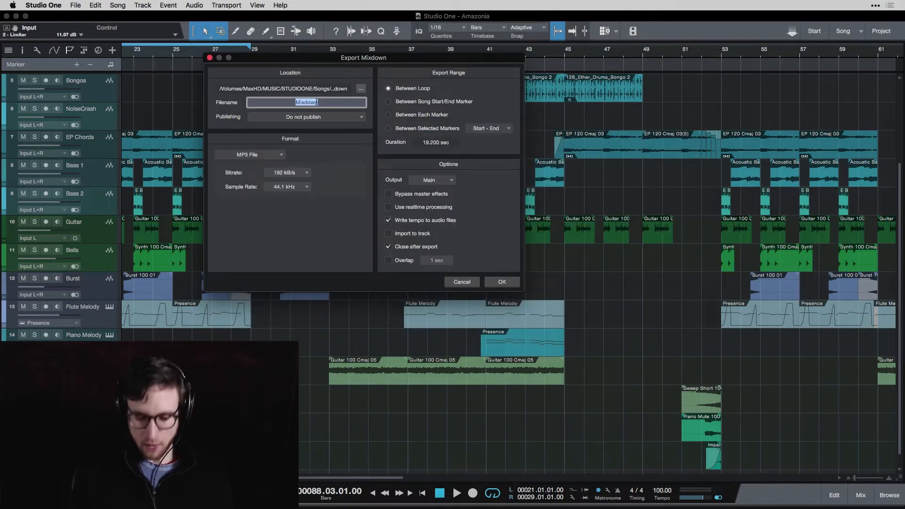
pyautogui.write('Amazonia')
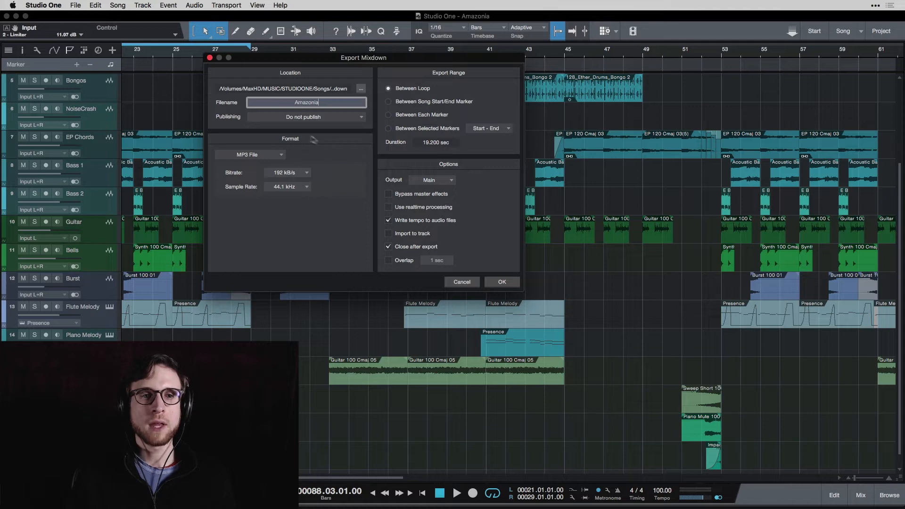
pyautogui.press('Return')
pyautogui.click(319, 118)
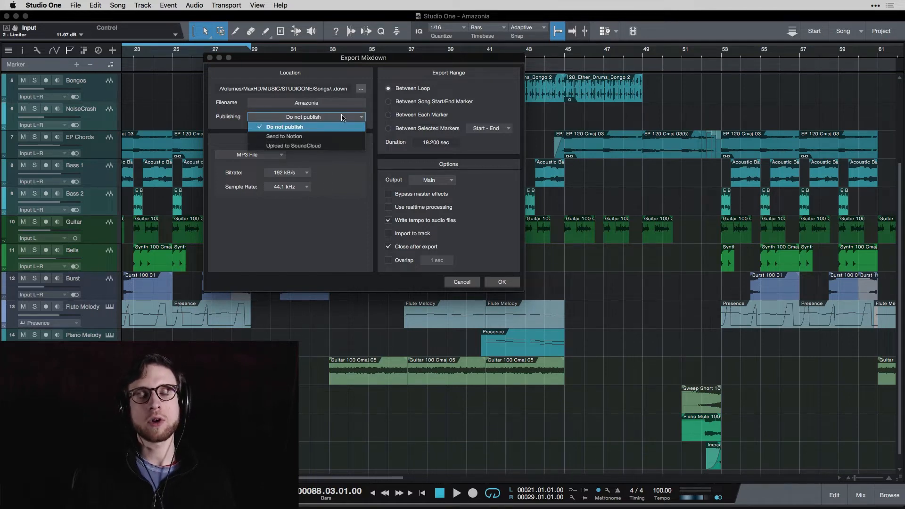
pyautogui.click(329, 126)
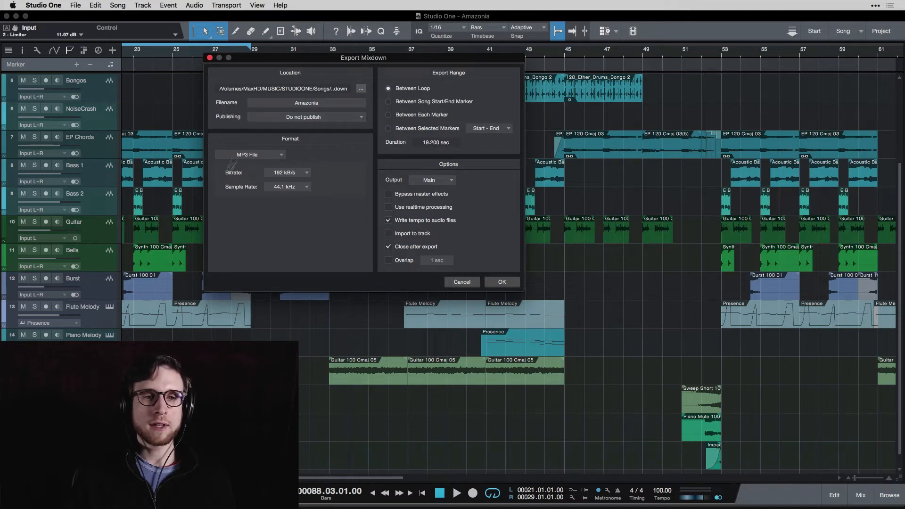
# Set the export format to AIFF File with 16 Bit resolution and a 44.1 kHz sample rate
pyautogui.click(271, 155)
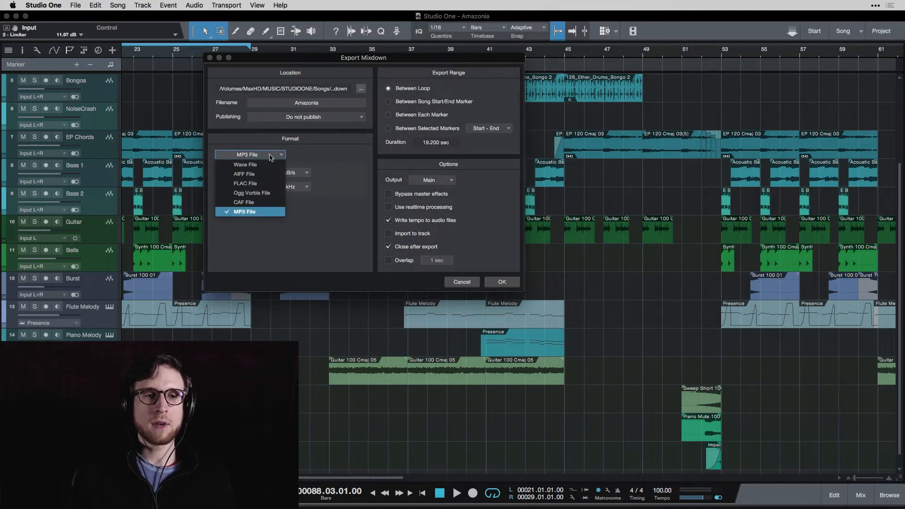
pyautogui.click(262, 176)
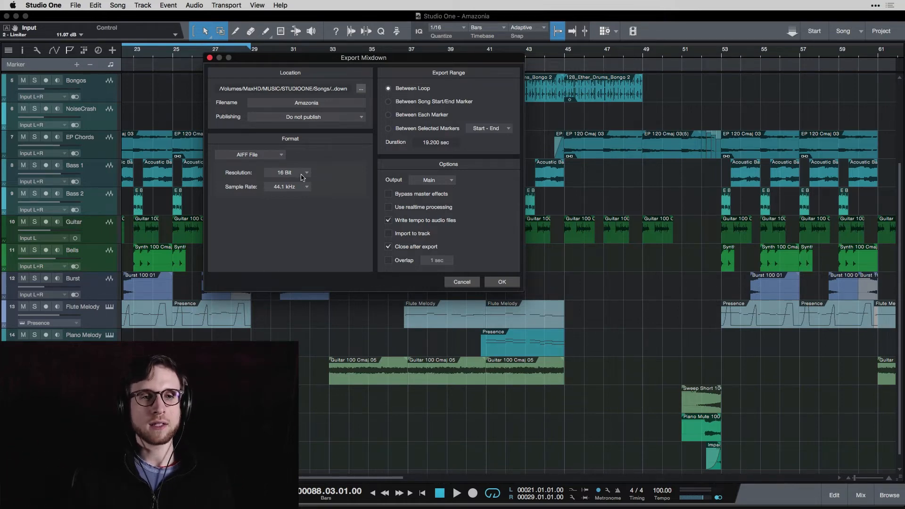
pyautogui.click(302, 176)
pyautogui.click(302, 177)
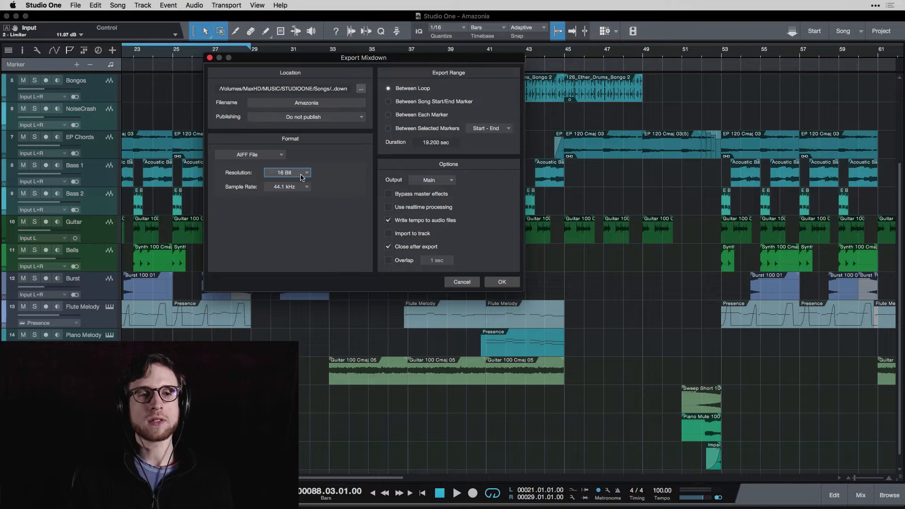
pyautogui.click(284, 187)
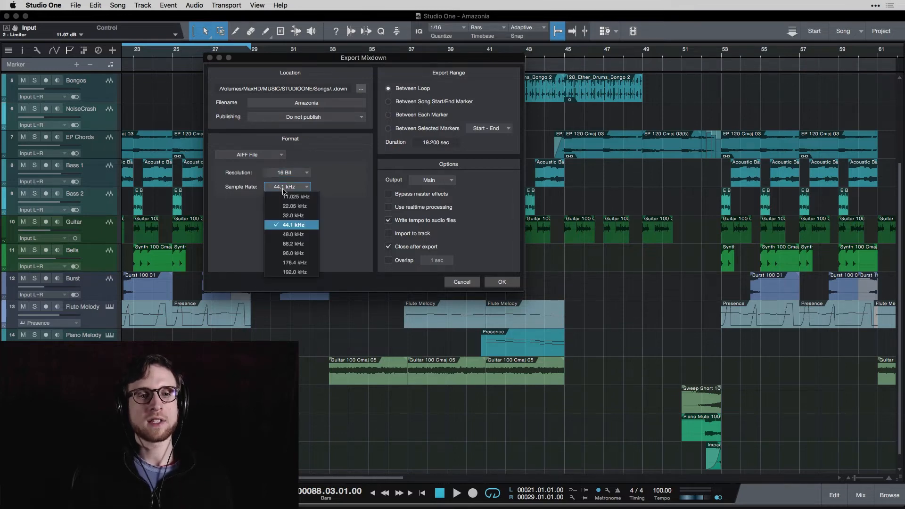
pyautogui.click(346, 219)
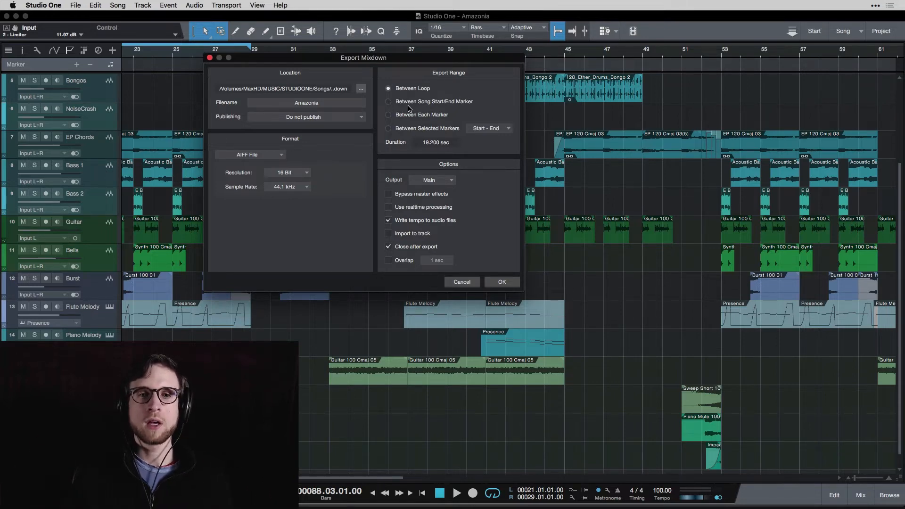
# Try the loop, each-marker and selected-markers export ranges, and settle on Between Song Start/End Marker
pyautogui.click(436, 103)
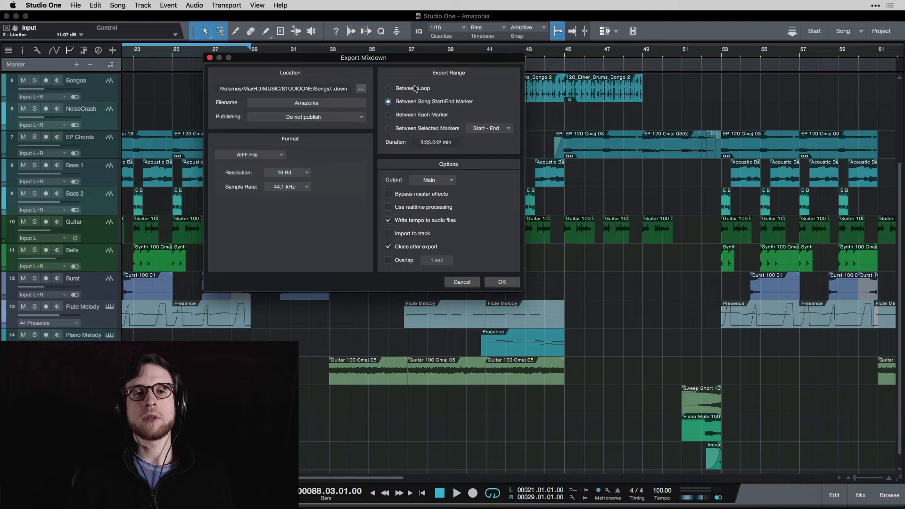
pyautogui.click(389, 89)
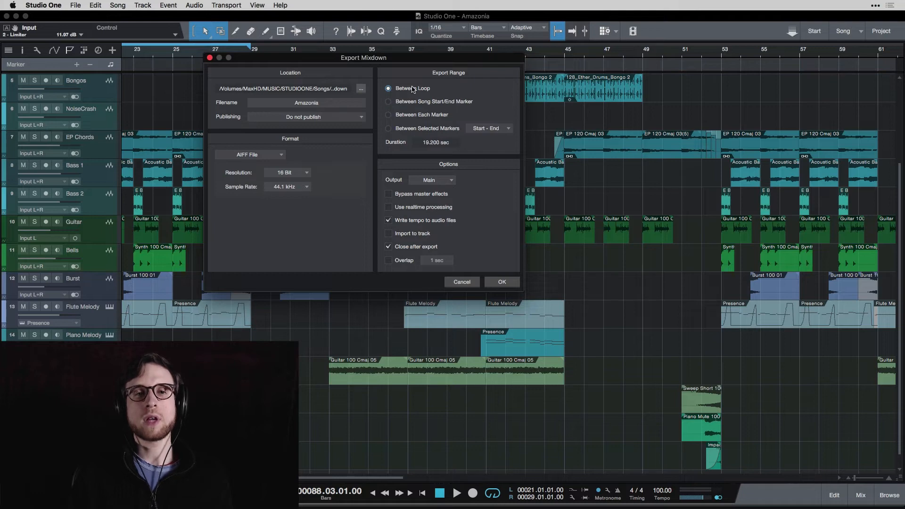
pyautogui.click(430, 117)
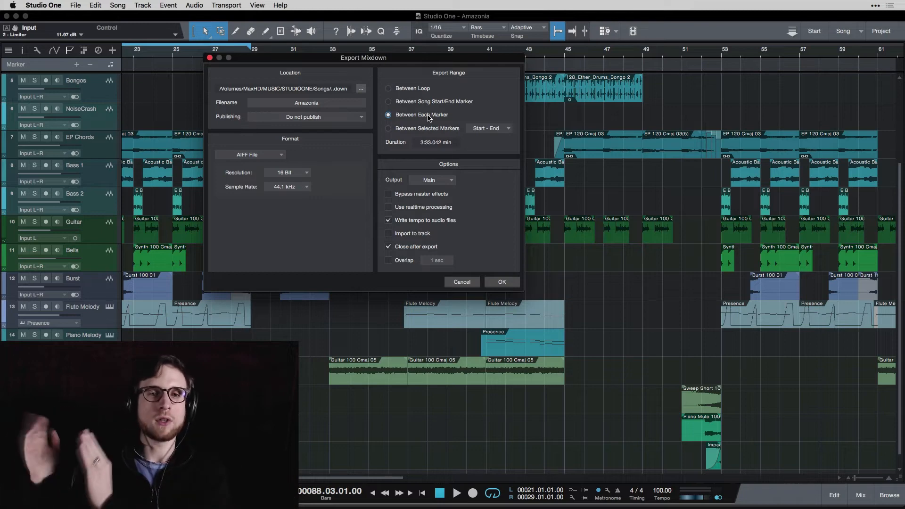
pyautogui.click(426, 130)
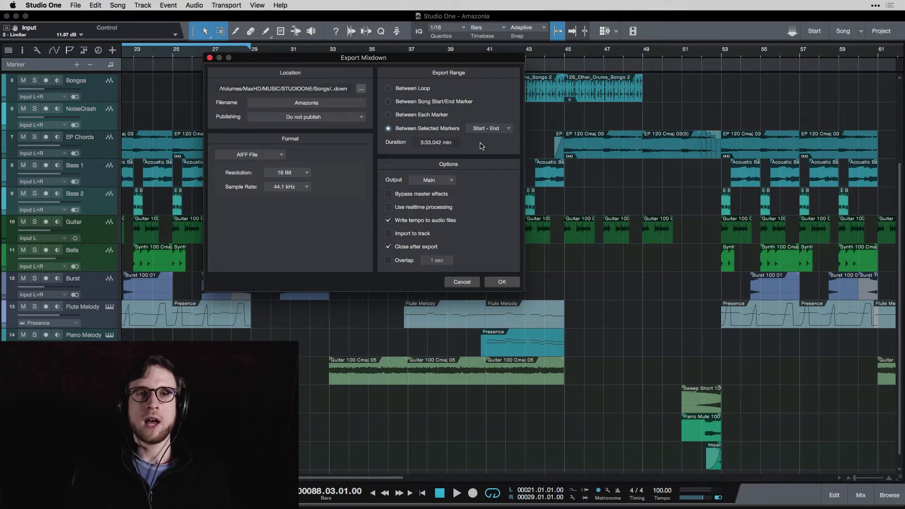
pyautogui.click(401, 103)
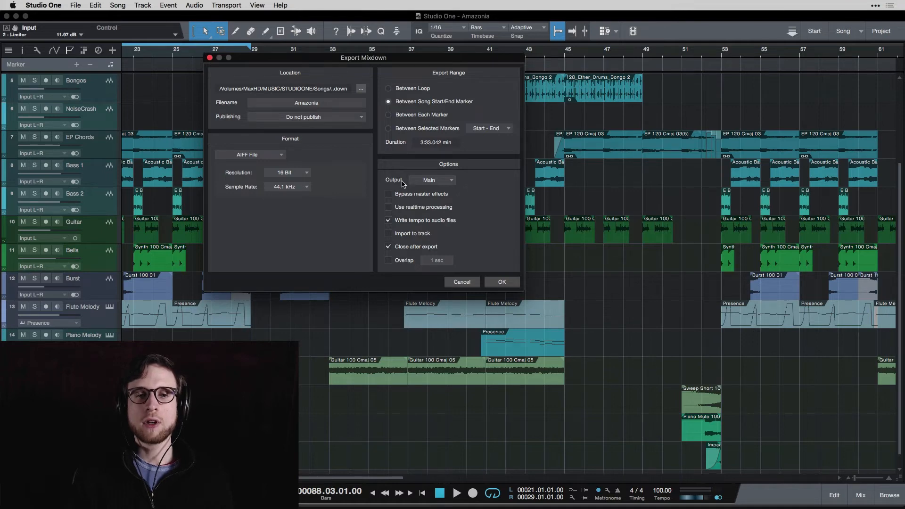
# Export the AIFF mixdown from the Main output with Close after export turned off
pyautogui.click(430, 185)
pyautogui.click(432, 184)
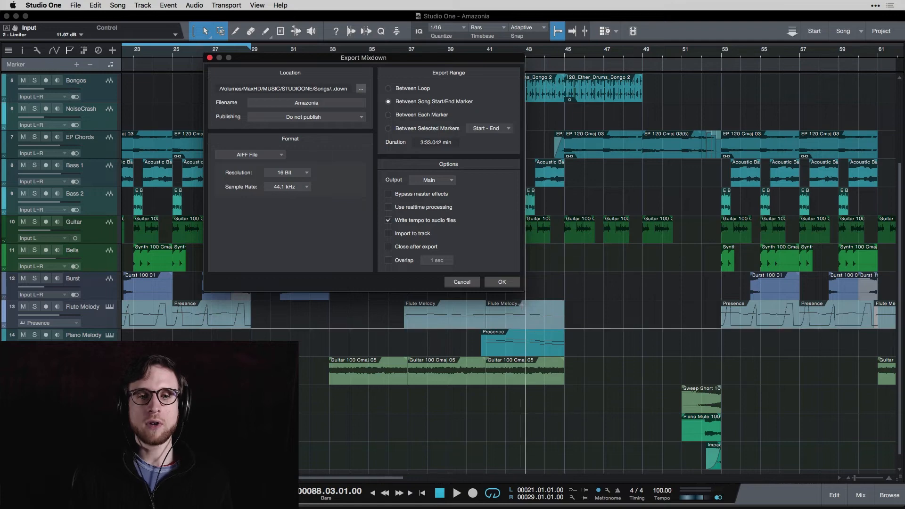
pyautogui.click(502, 282)
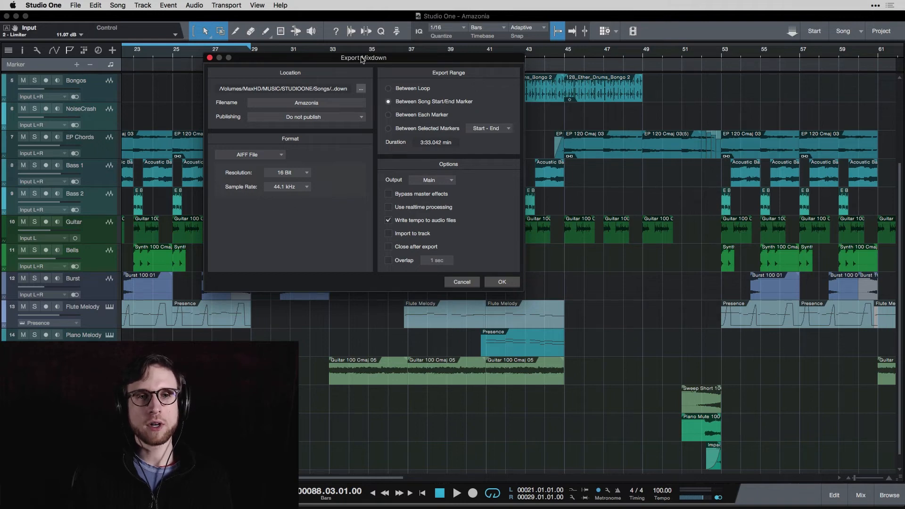
# Export the song as an MP3 File at 320 kB/s, and dismiss the export dialog after re-enabling Close after export
pyautogui.moveTo(361, 59); pyautogui.dragTo(369, 69)
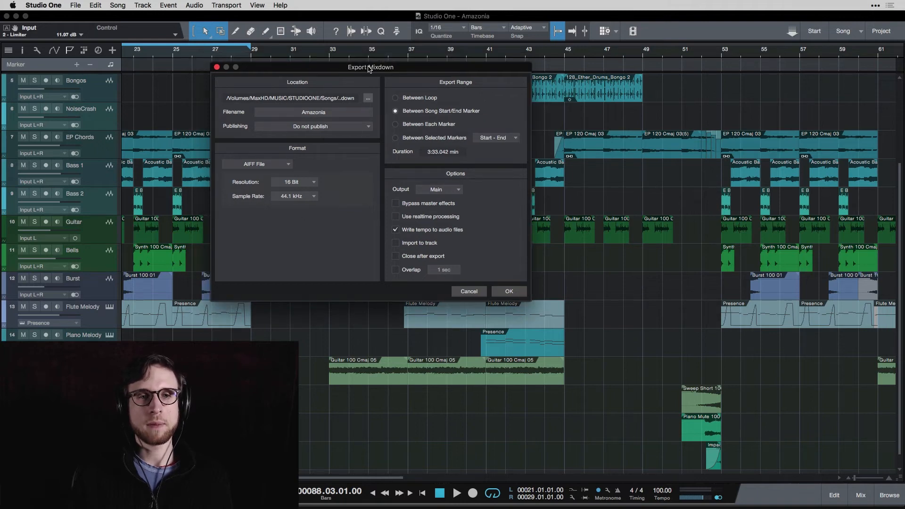
pyautogui.click(284, 165)
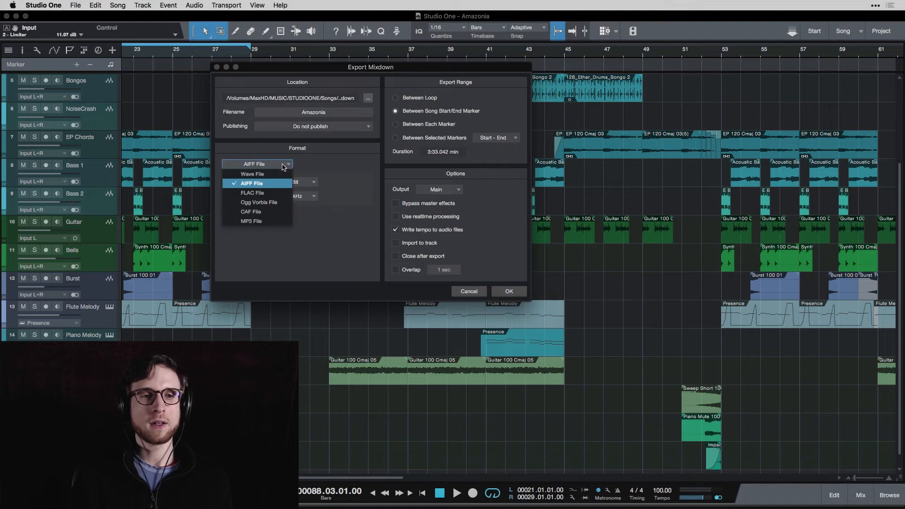
pyautogui.click(267, 221)
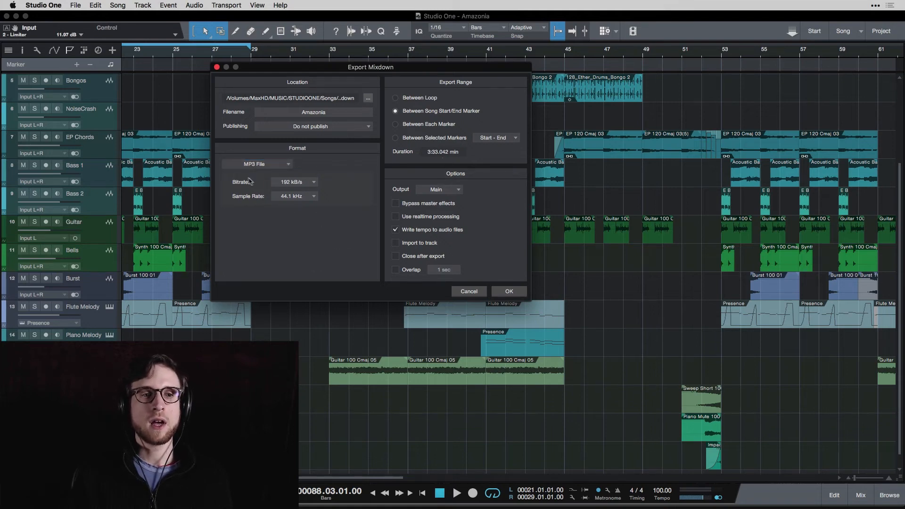
pyautogui.click(290, 182)
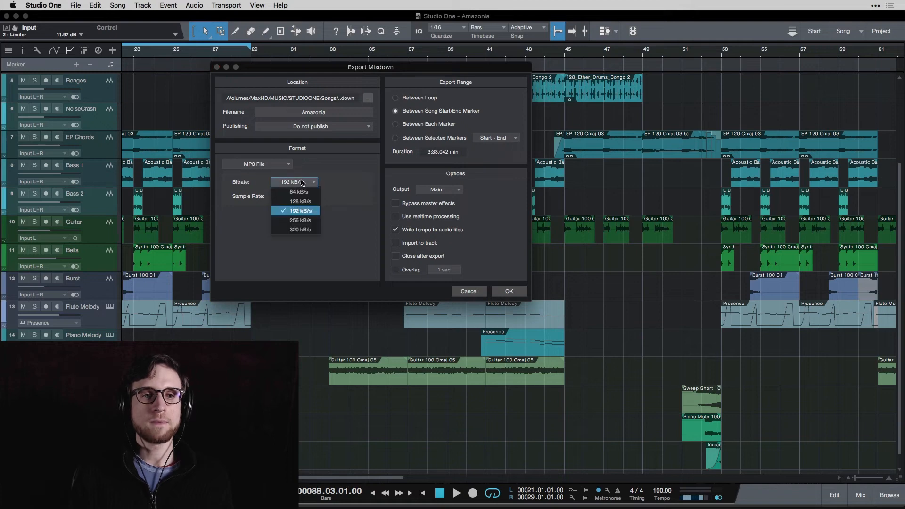
pyautogui.click(304, 230)
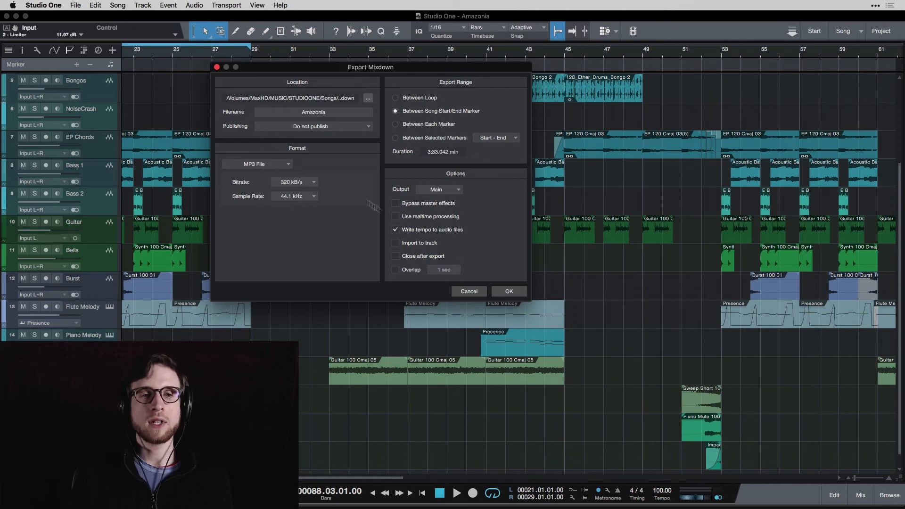
pyautogui.click(517, 291)
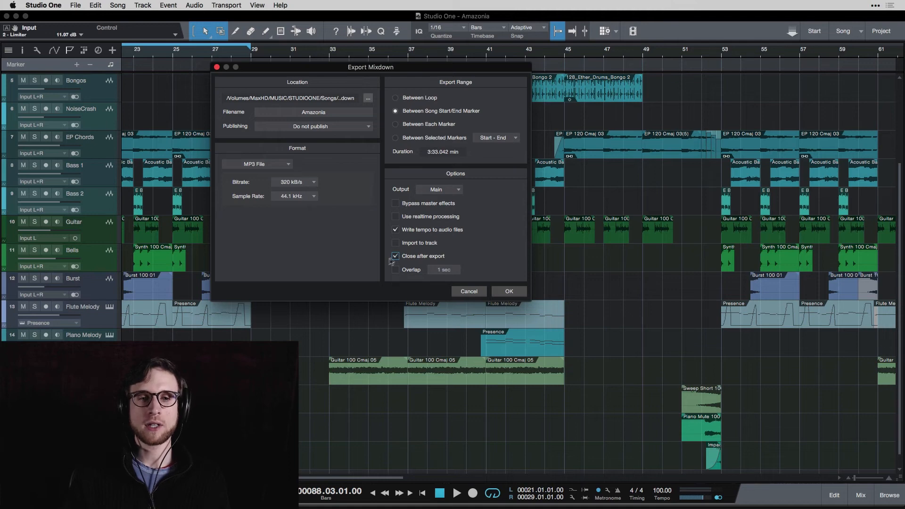
pyautogui.click(469, 291)
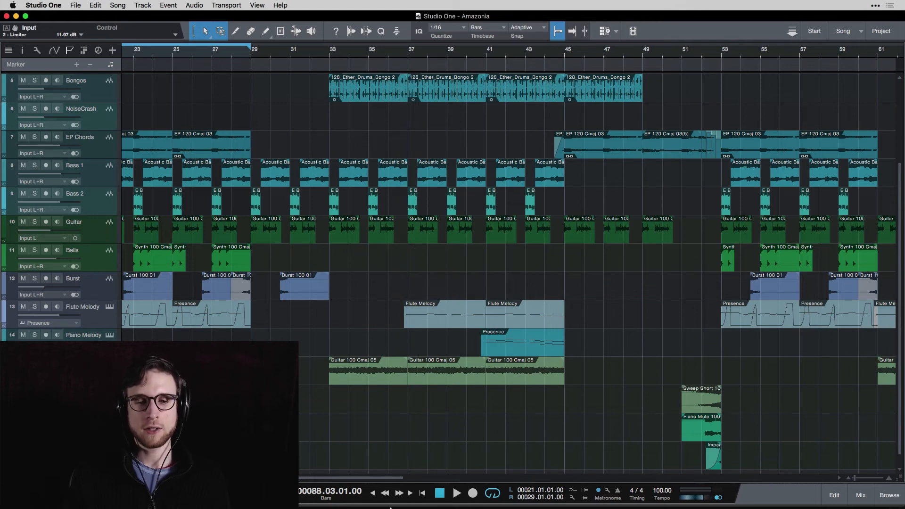
# Switch to Finder and open the Mixdown folder inside Amazonia on MaxHD, under MUSIC, STUDIO ONE, Songs, Lydian
pyautogui.click(328, 502)
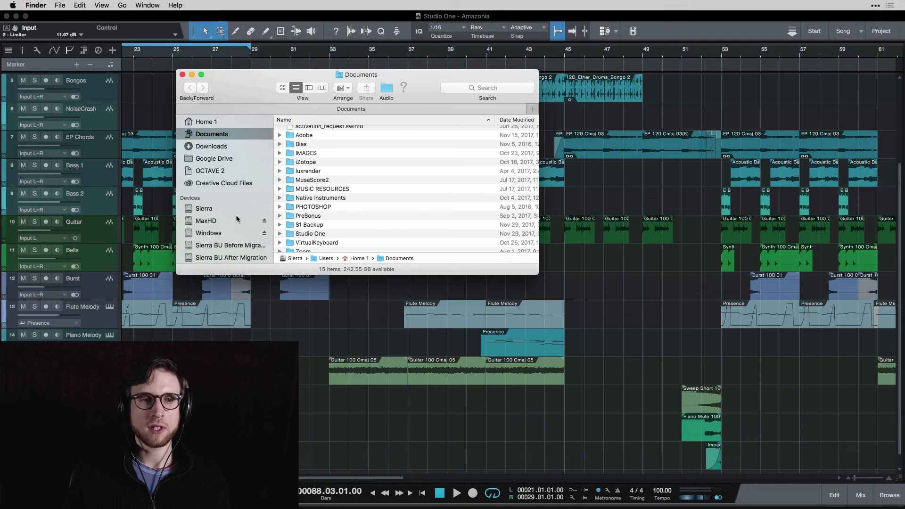
pyautogui.click(217, 222)
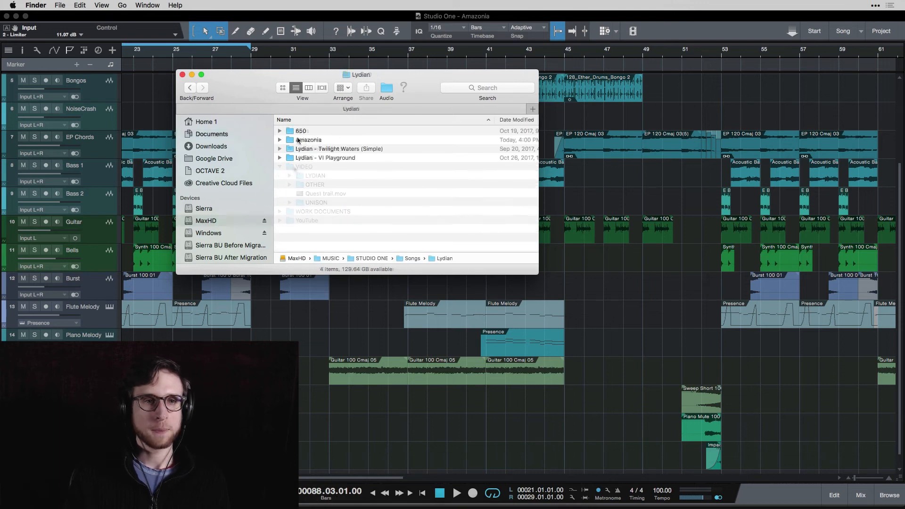
pyautogui.click(301, 140)
pyautogui.doubleClick(301, 140)
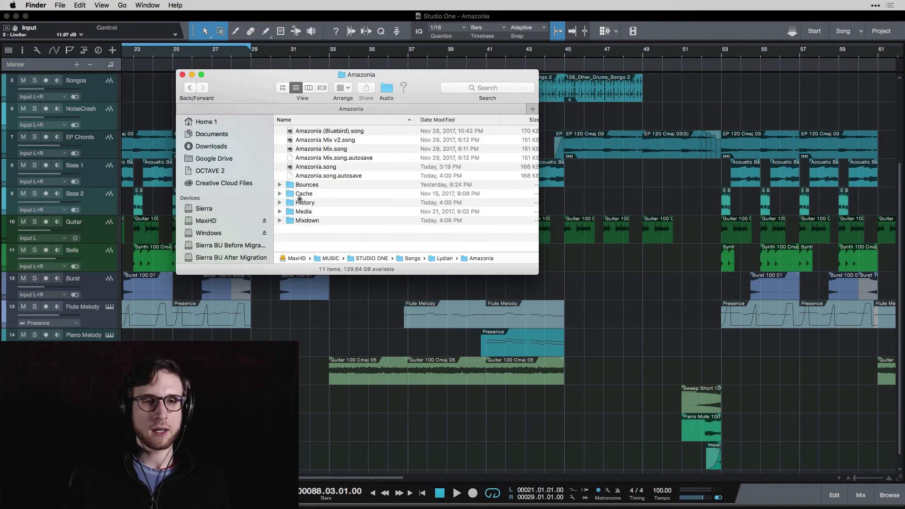
pyautogui.doubleClick(303, 220)
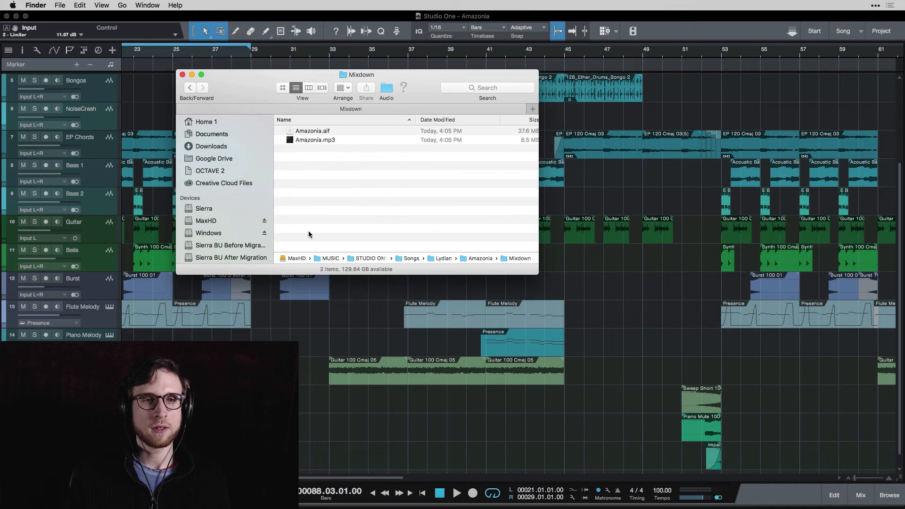
# Preview the exported Amazonia.mp3 and Amazonia.aif in Quick Look, closing each preview
pyautogui.click(312, 132)
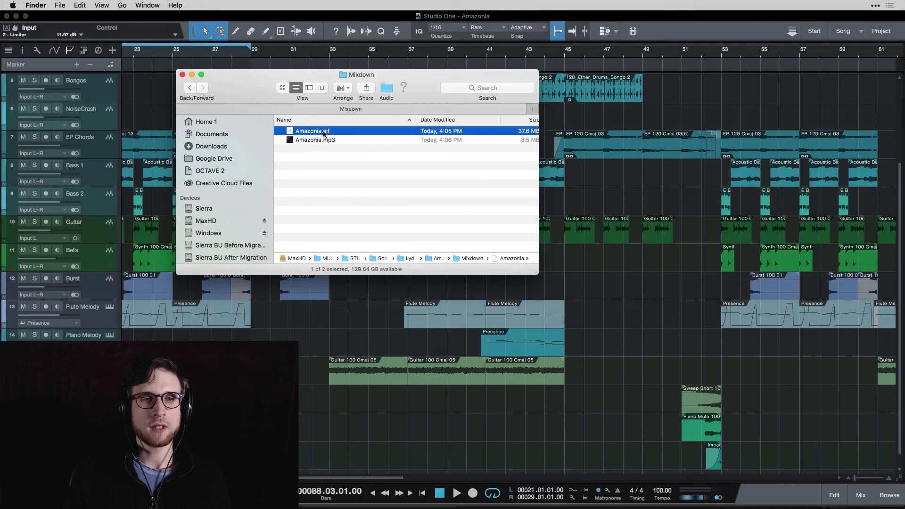
pyautogui.click(320, 140)
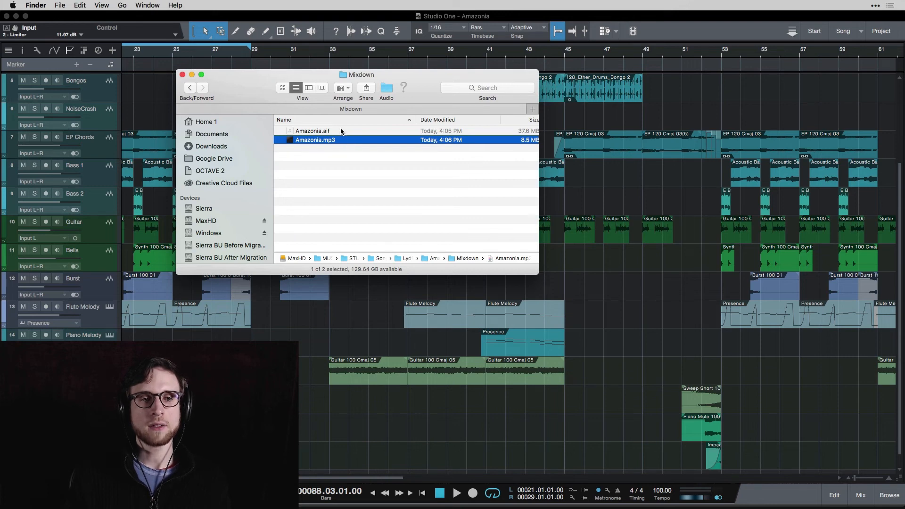
pyautogui.press('space')
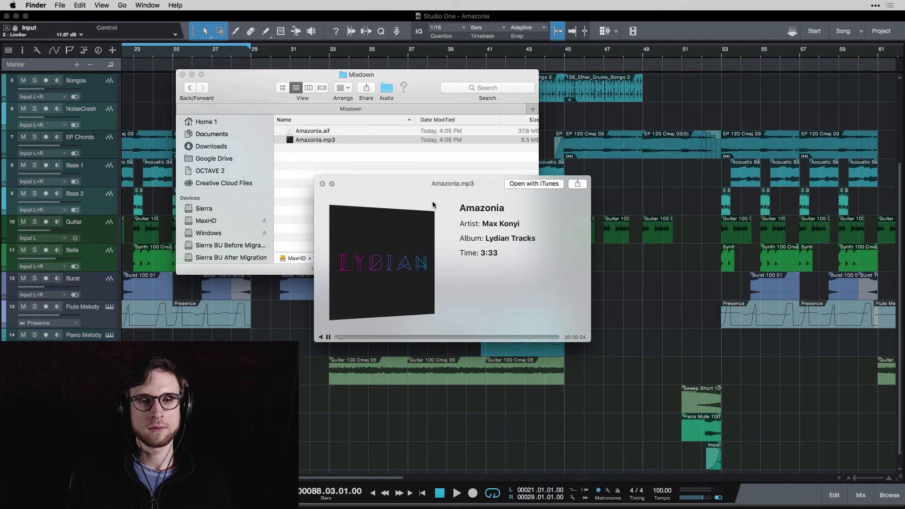
pyautogui.press('space')
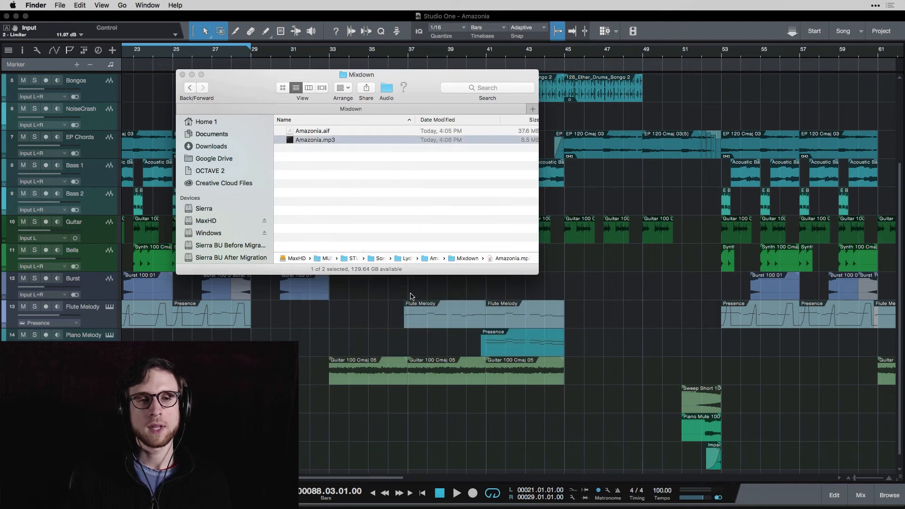
pyautogui.click(346, 132)
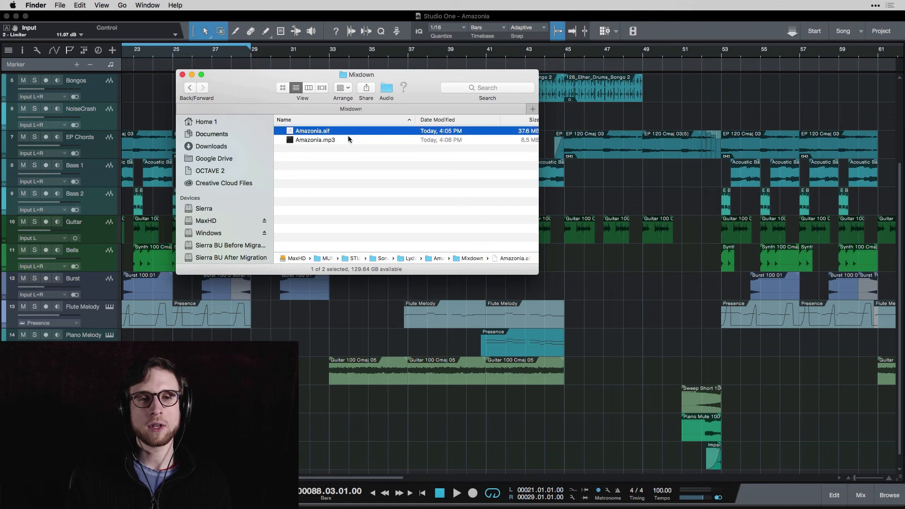
pyautogui.press('space')
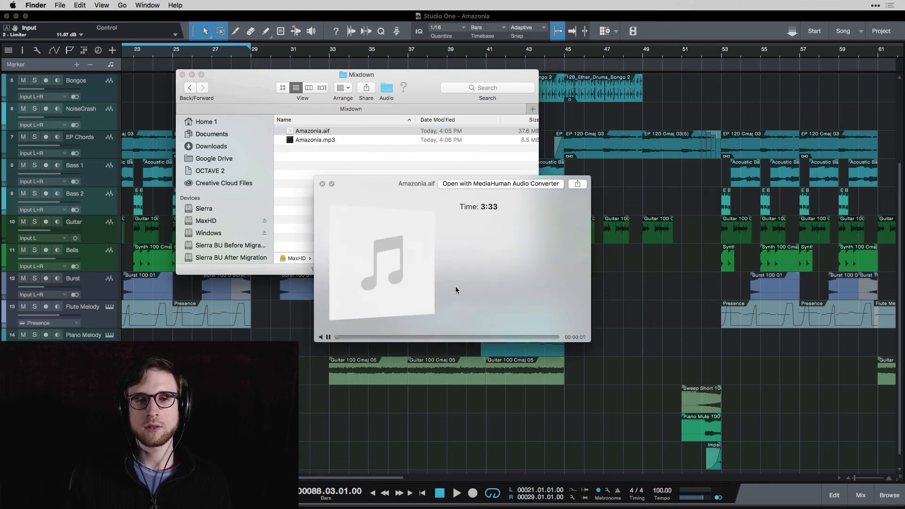
pyautogui.press('space')
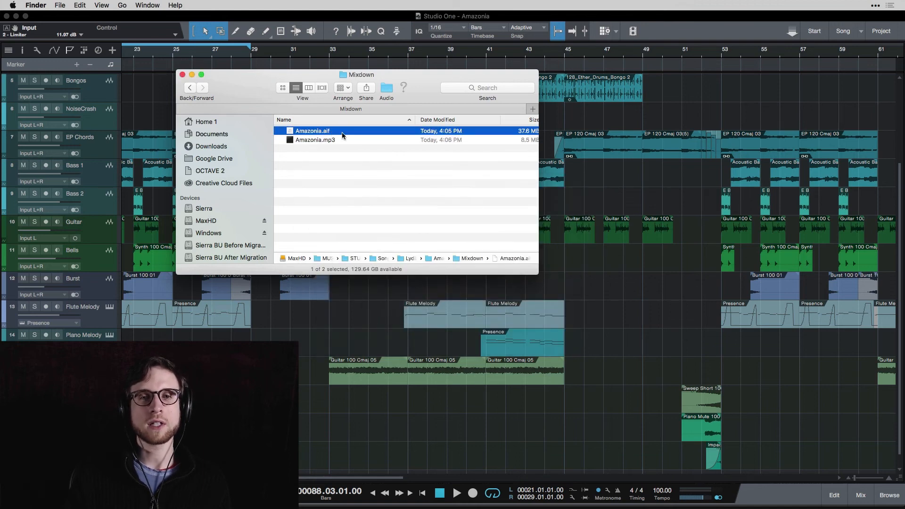
# Compare the file size and kind of Amazonia.aif and Amazonia.mp3 in the Mixdown folder
pyautogui.hscroll(3, 342, 135)
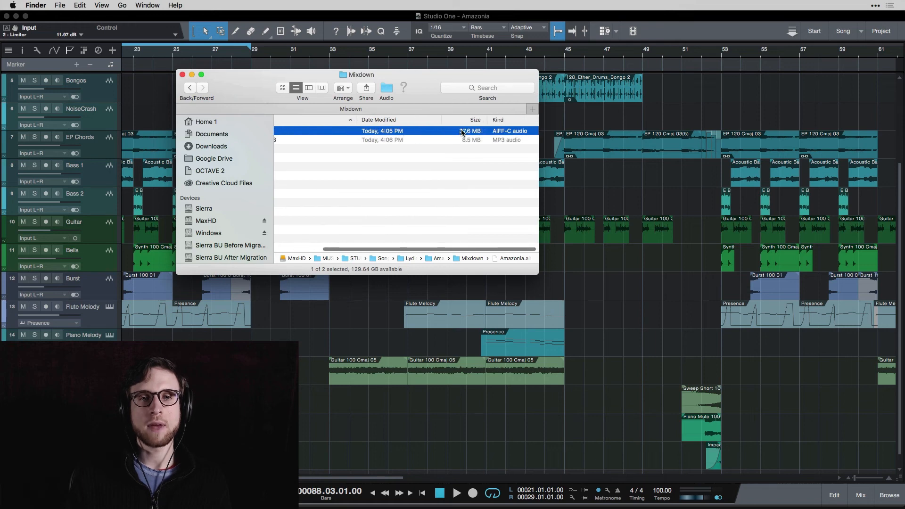
pyautogui.click(450, 140)
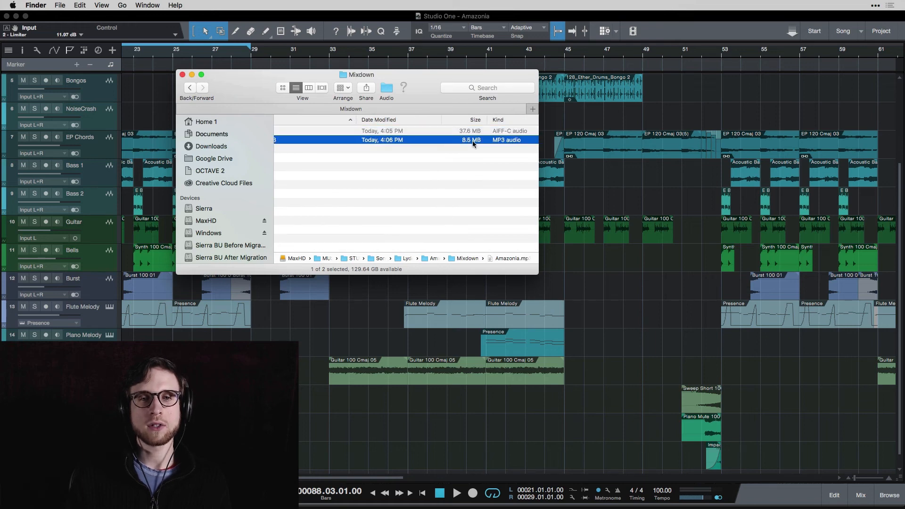
pyautogui.hscroll(-3, 424, 142)
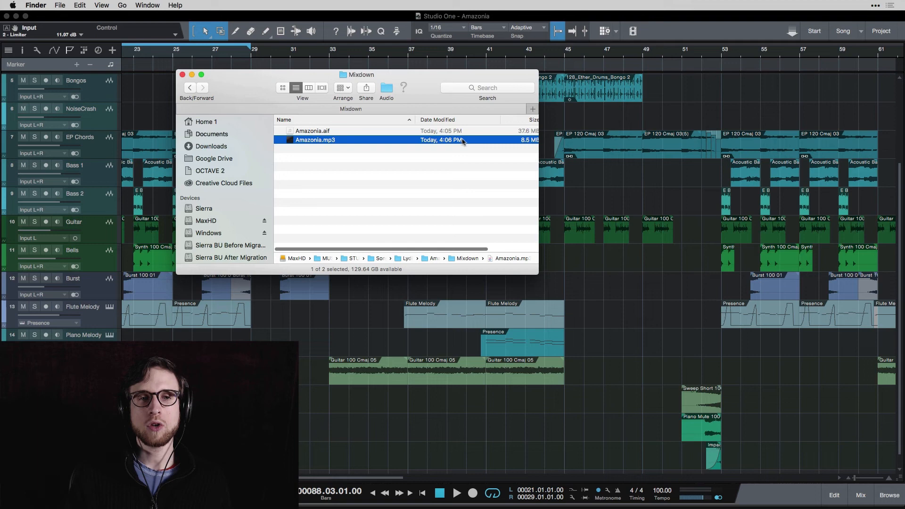
pyautogui.click(366, 154)
pyautogui.click(361, 131)
pyautogui.click(360, 140)
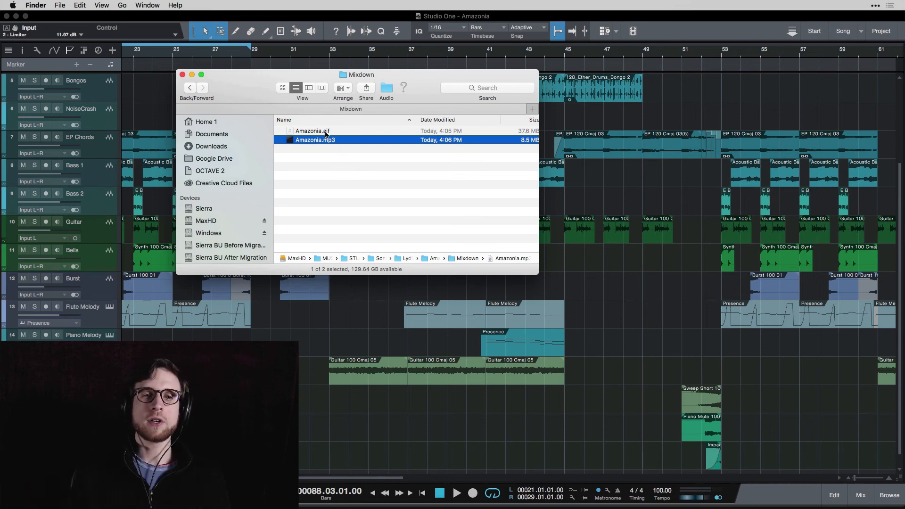
# Locate the Amazonia.song project file in the Amazonia folder within Lydian, and return to Studio One
pyautogui.click(190, 88)
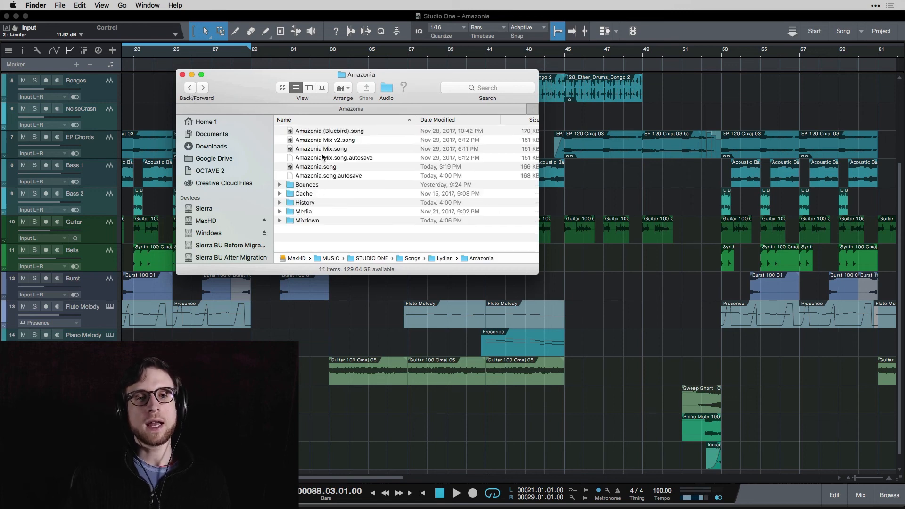
pyautogui.click(300, 168)
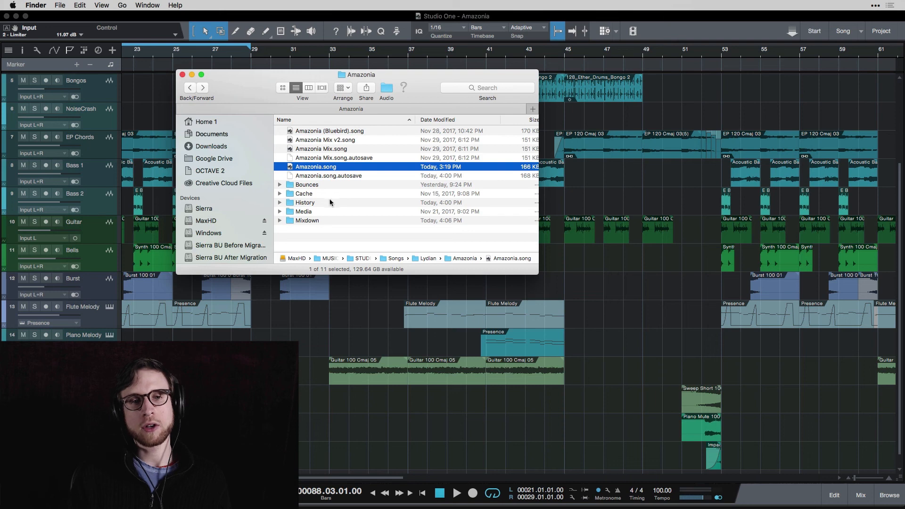
pyautogui.click(189, 91)
pyautogui.click(304, 140)
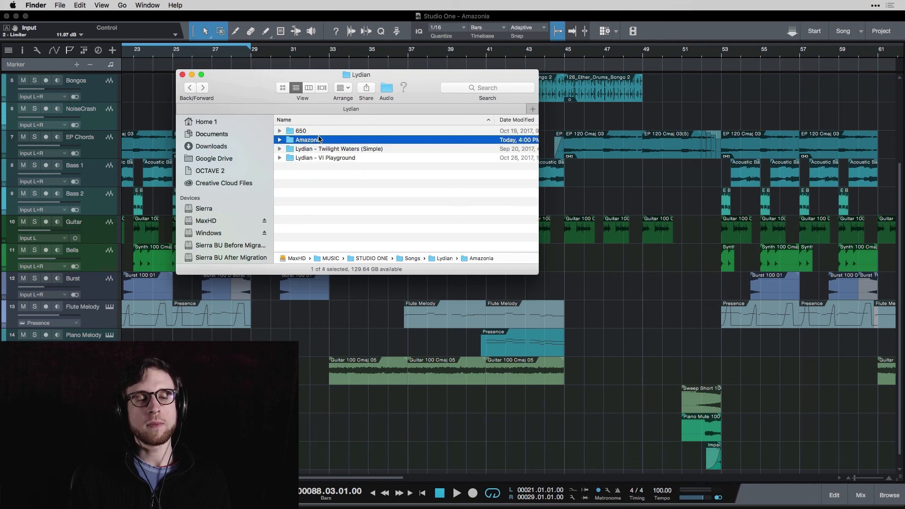
pyautogui.doubleClick(291, 139)
pyautogui.click(305, 169)
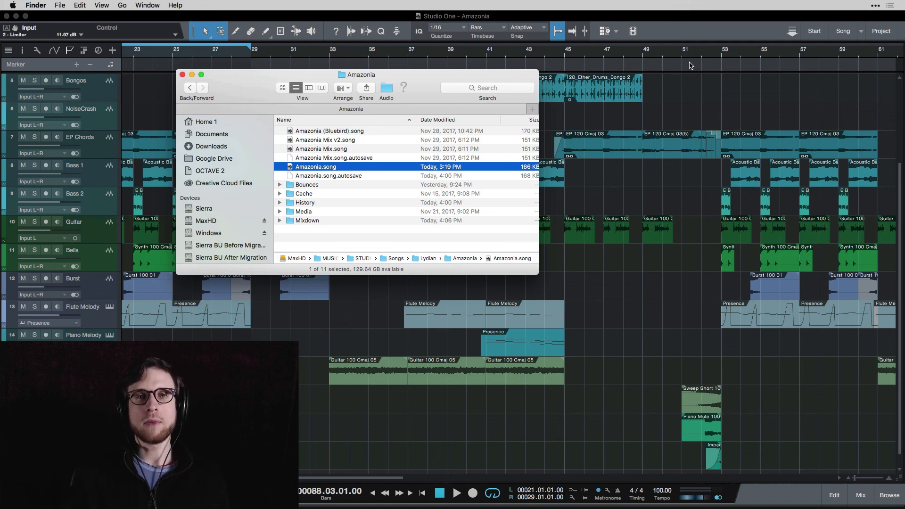
pyautogui.click(679, 28)
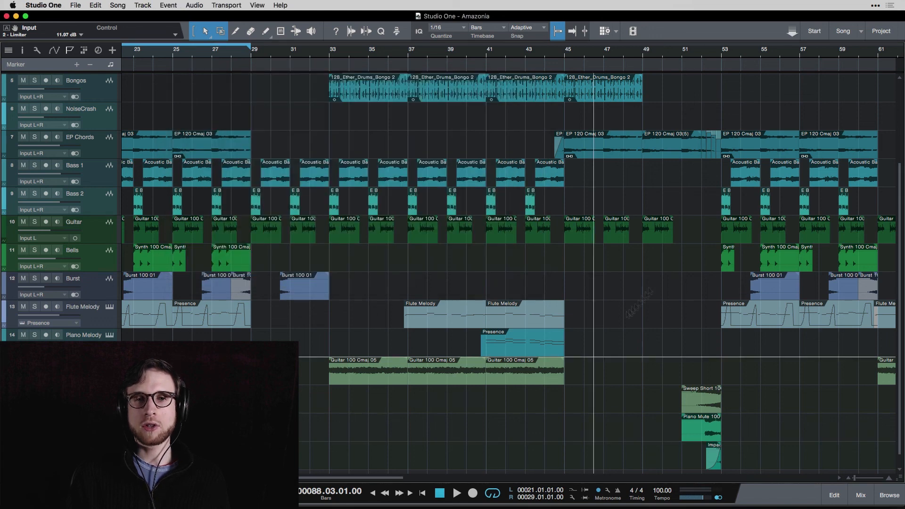